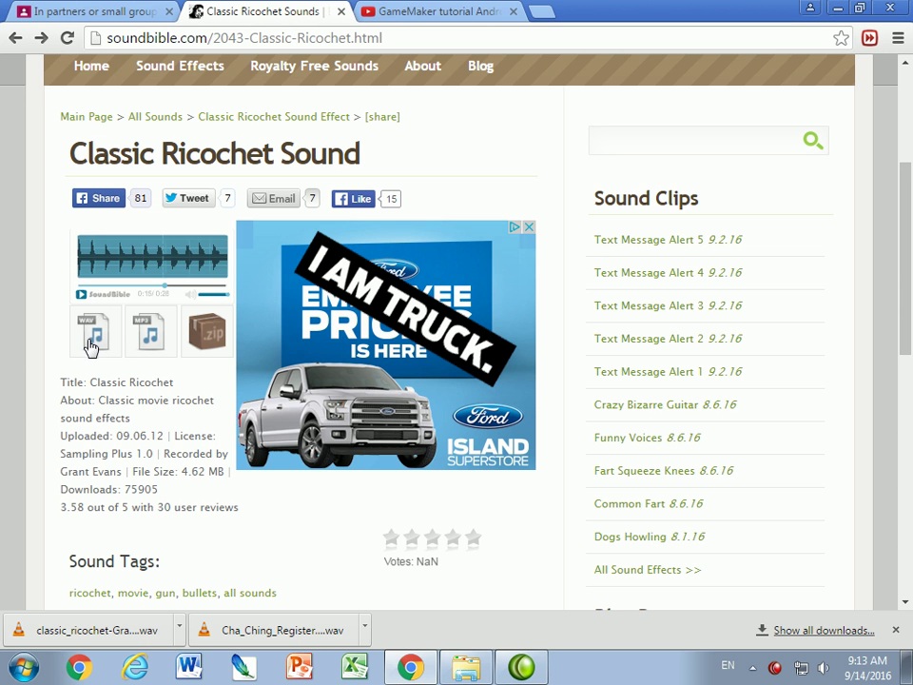
- Switch to Audacity by launching it from the desktop's Lab Apps folder and dismiss its welcome message
left_click(67, 634)
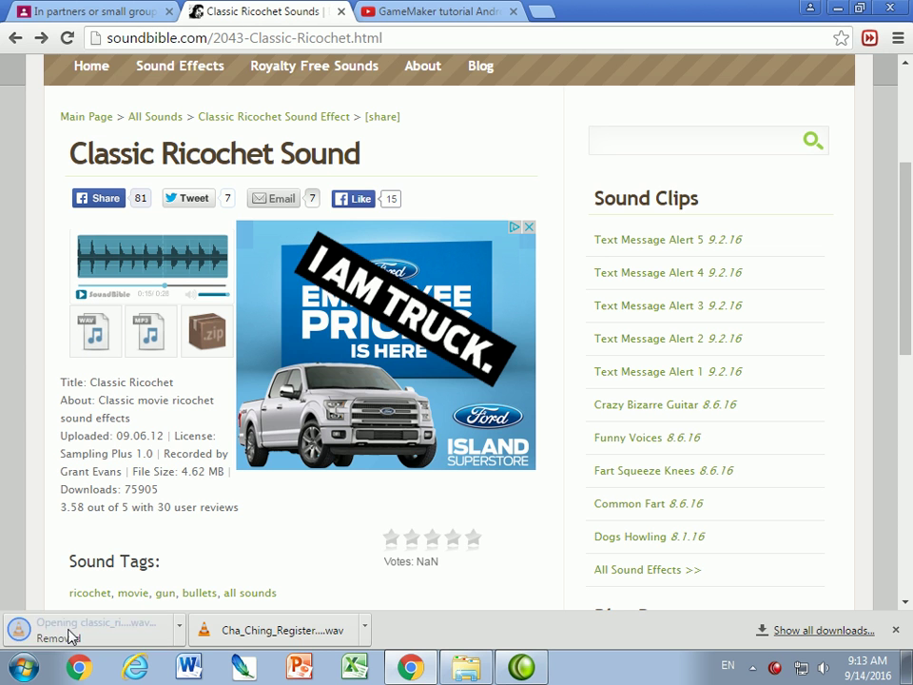
left_click(839, 9)
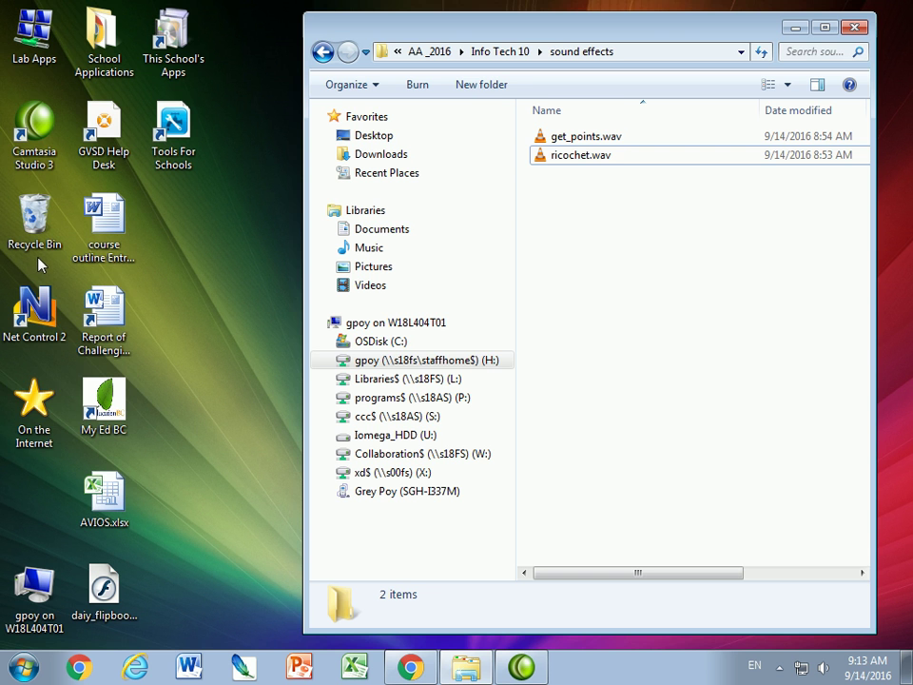
left_click(39, 30)
double_click(38, 30)
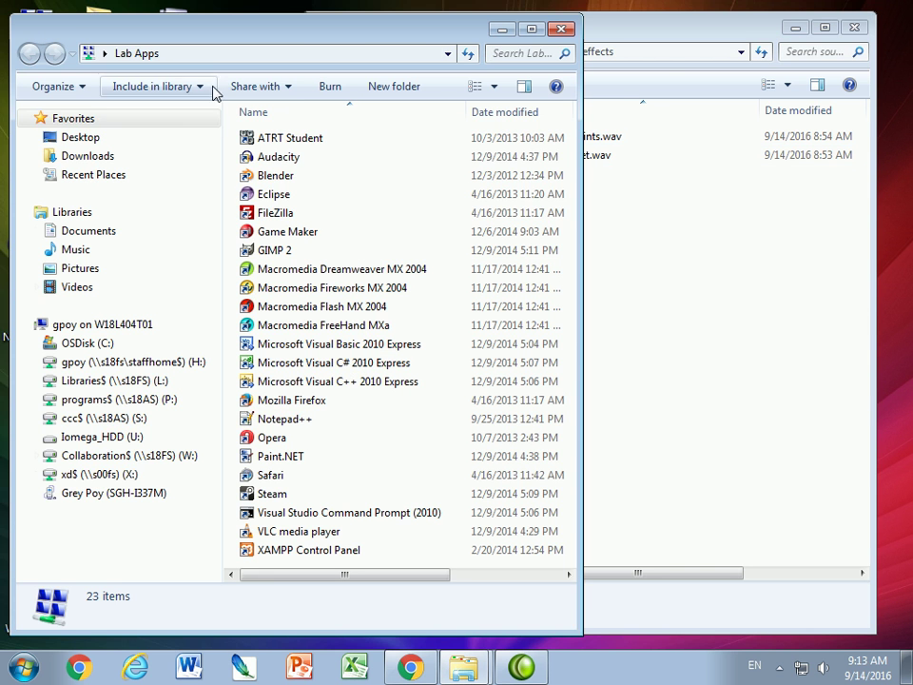
left_click(262, 163)
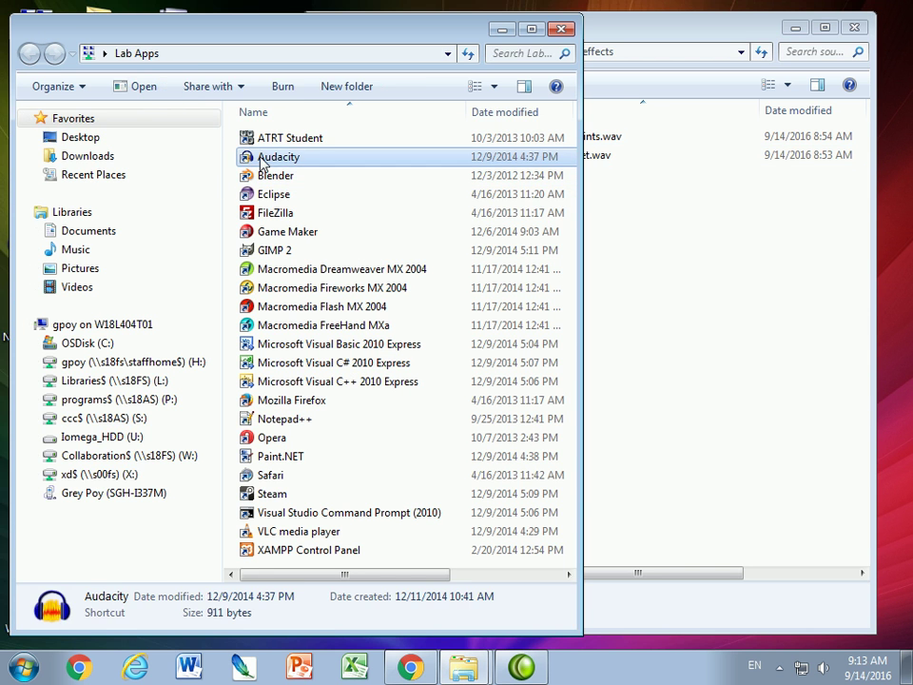
double_click(265, 160)
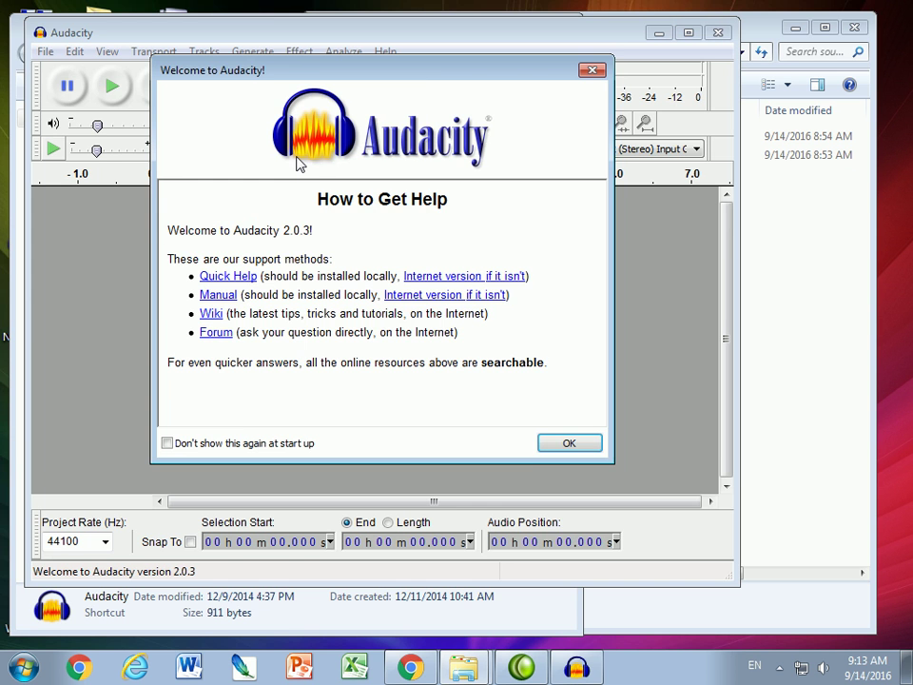
left_click(559, 445)
- Try to open the classic ricochet WAV file from Audacity's recent files
left_click(45, 53)
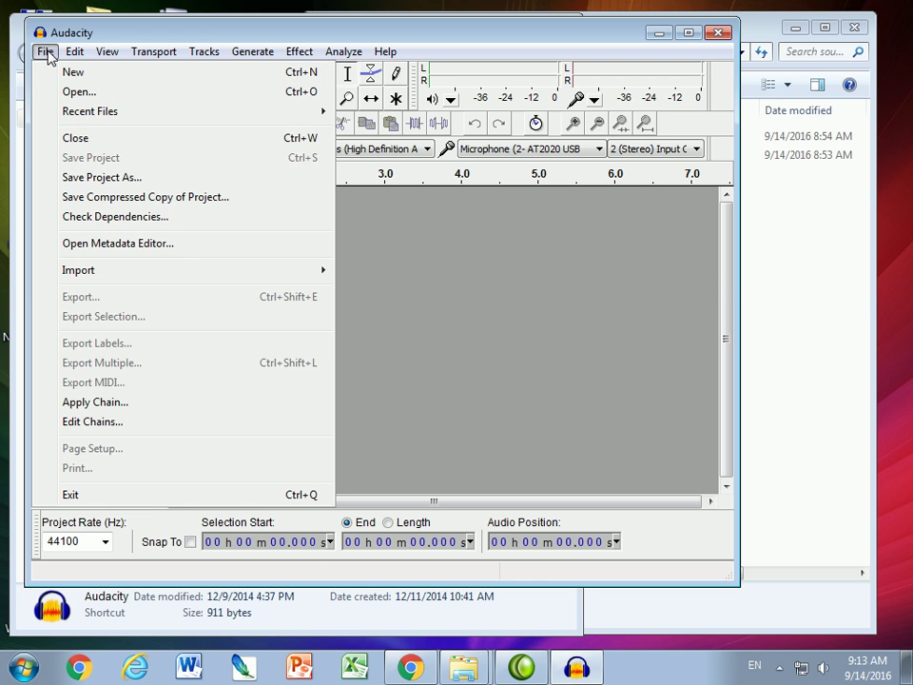
mouse_move(92, 112)
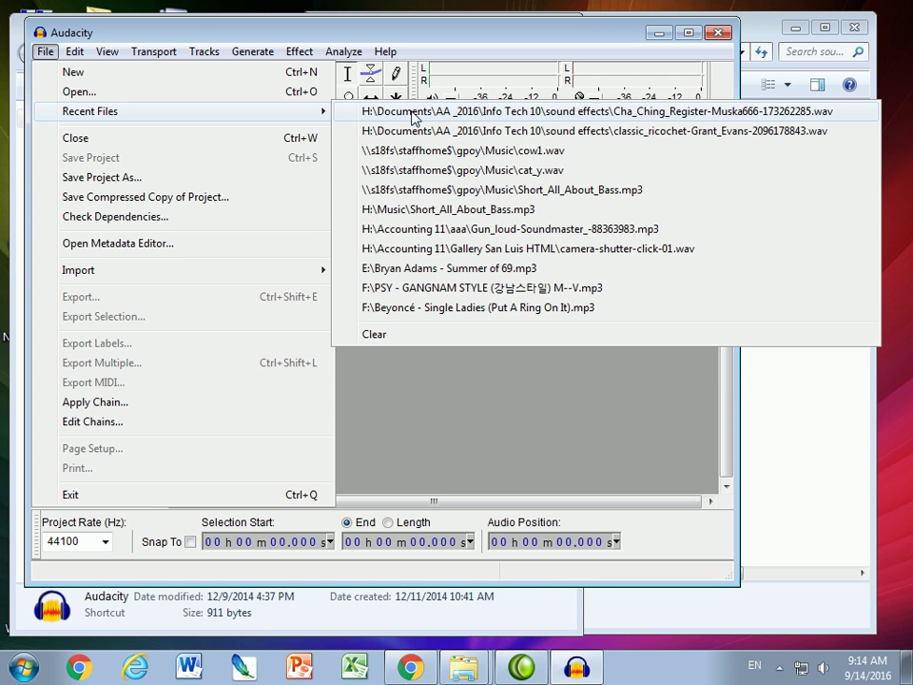
left_click(693, 138)
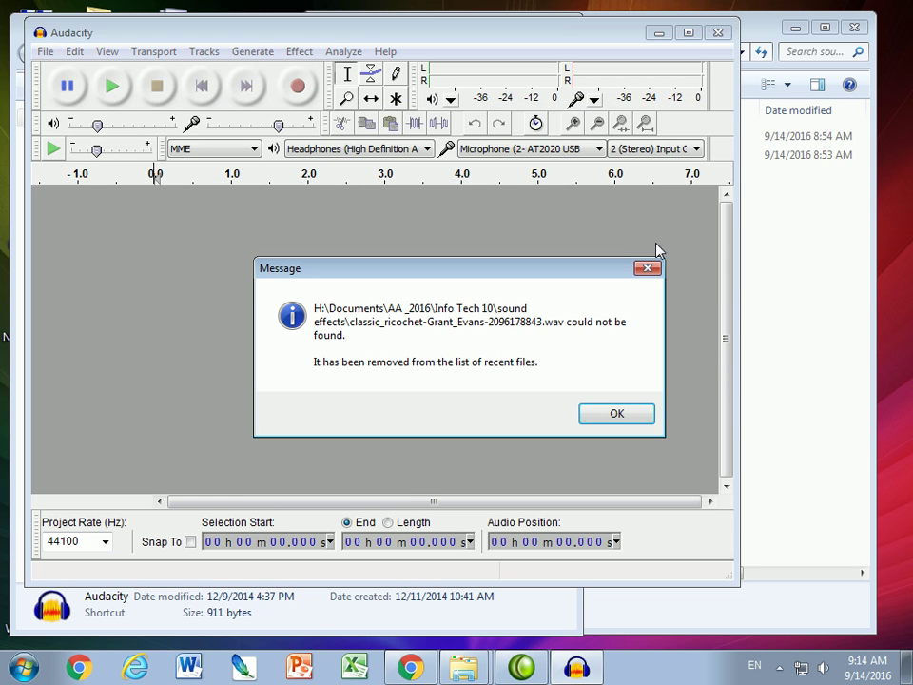
left_click(618, 415)
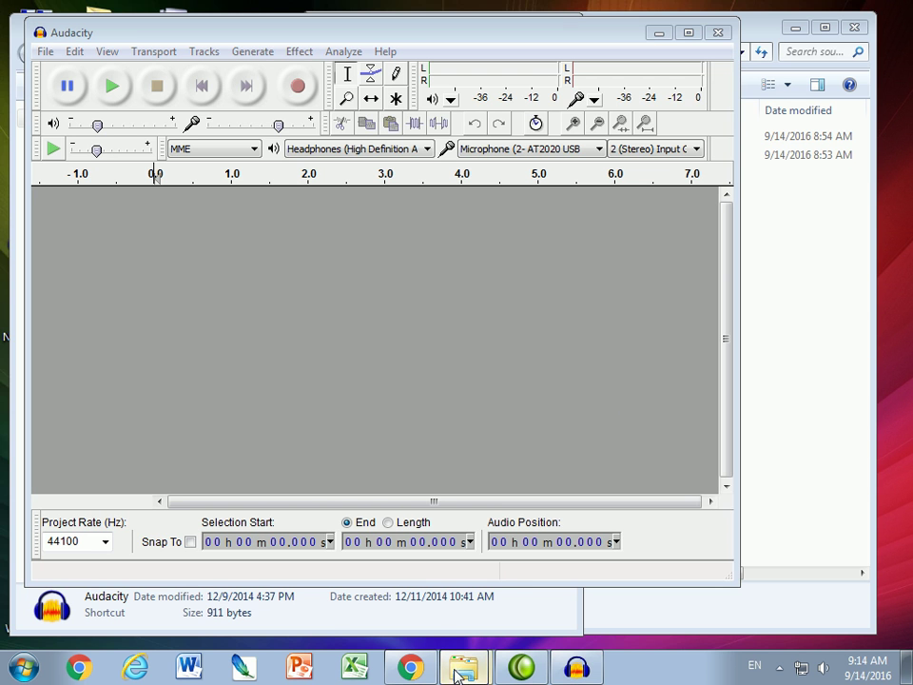
- Switch to Chrome, download the Classic Ricochet sound again as WAV from SoundBible and show it in its download folder
left_click(442, 604)
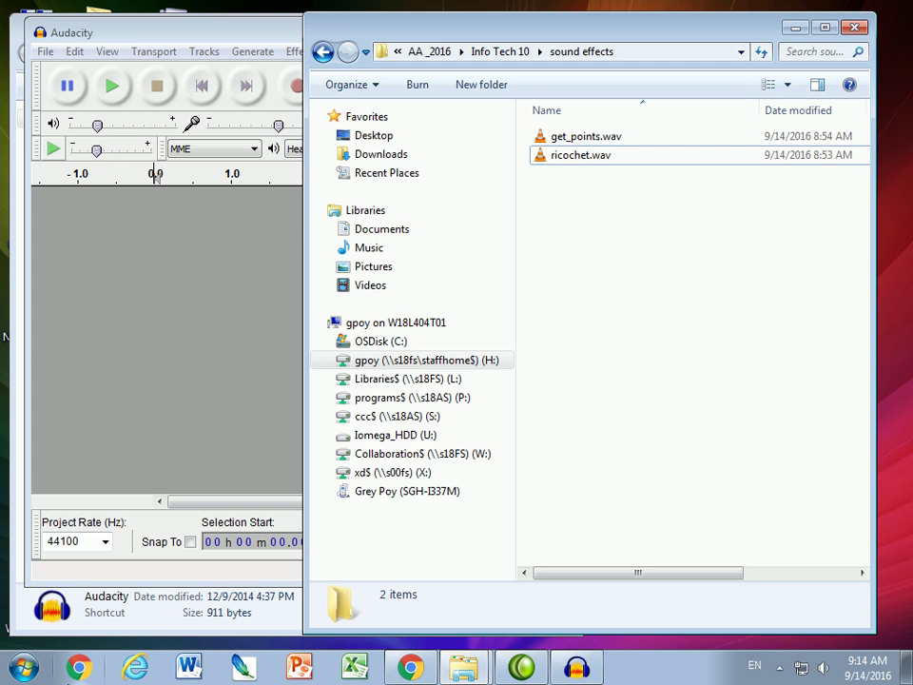
left_click(410, 666)
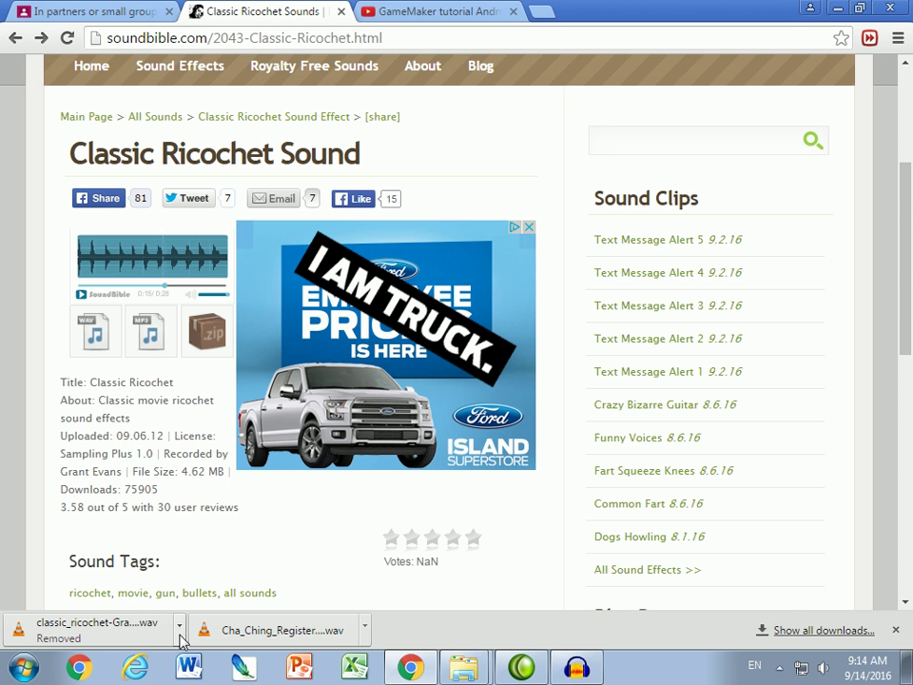
left_click(179, 624)
left_click(366, 633)
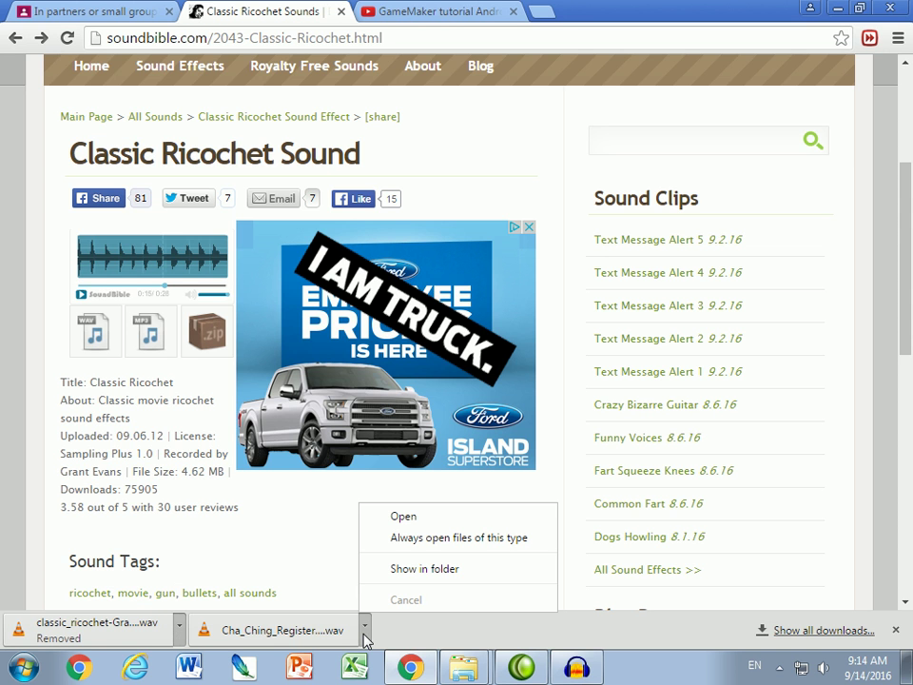
left_click(95, 333)
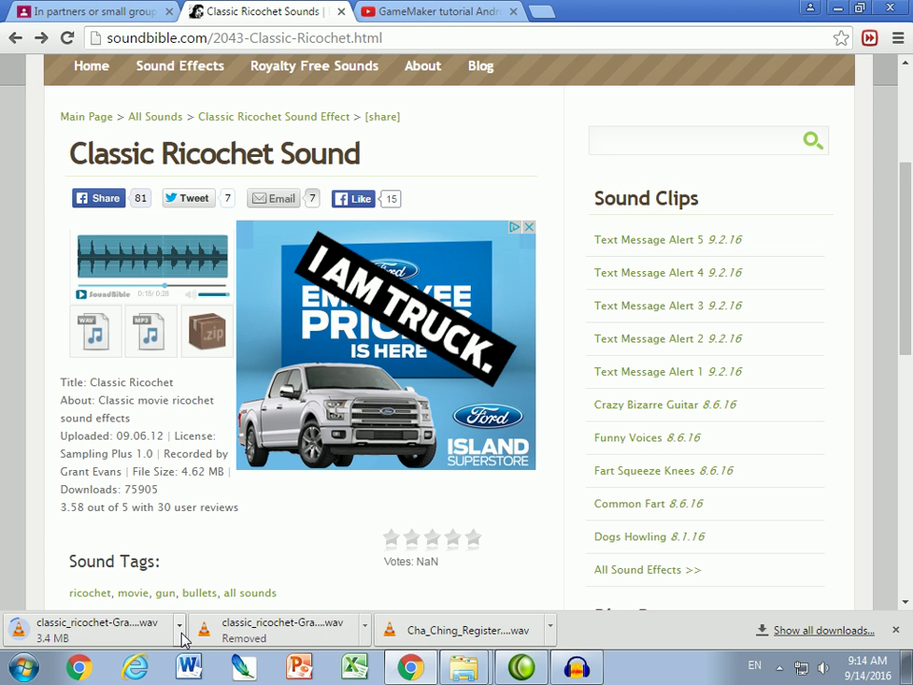
left_click(178, 629)
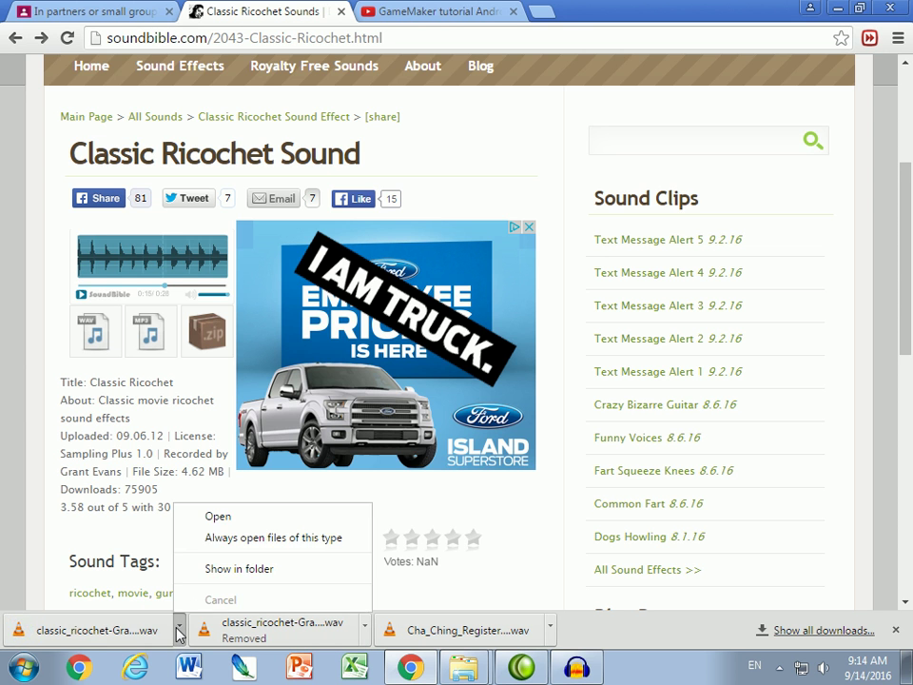
left_click(211, 570)
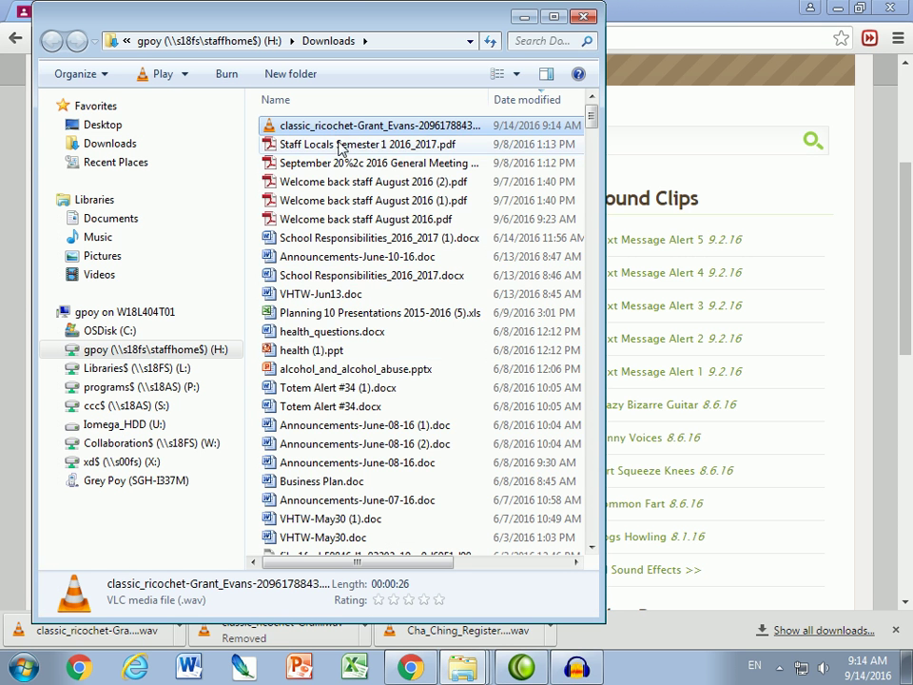
- Copy the downloaded classic ricochet WAV file into the sound effects folder
right_click(312, 125)
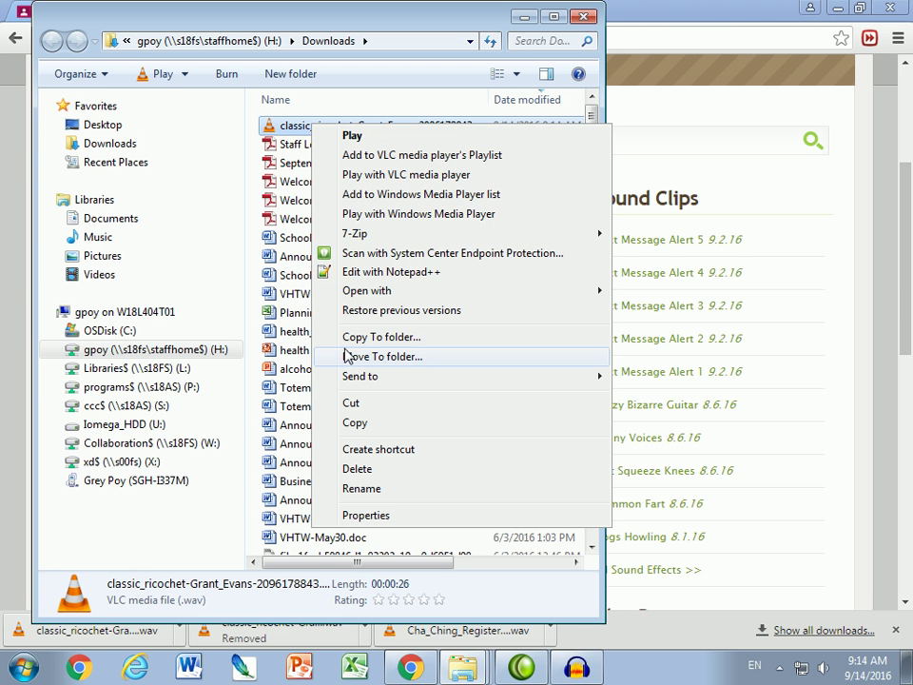
left_click(352, 428)
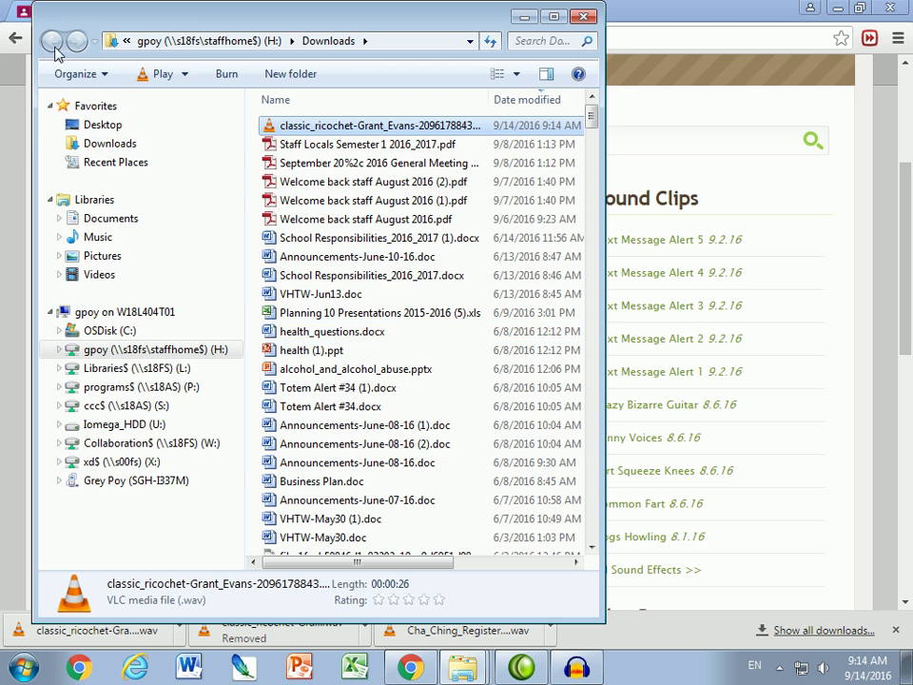
left_click(524, 17)
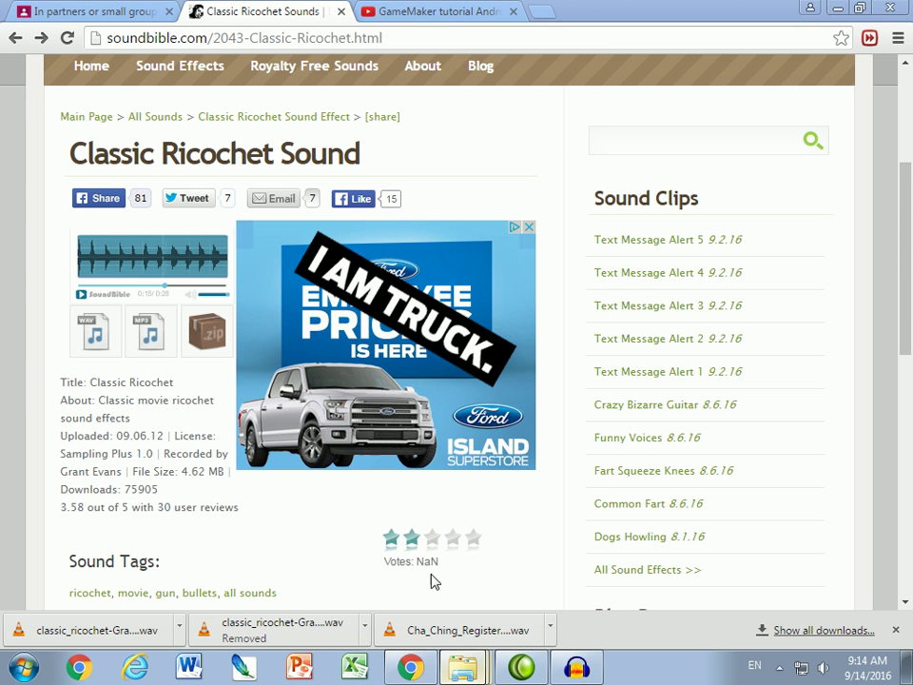
left_click(463, 669)
right_click(666, 264)
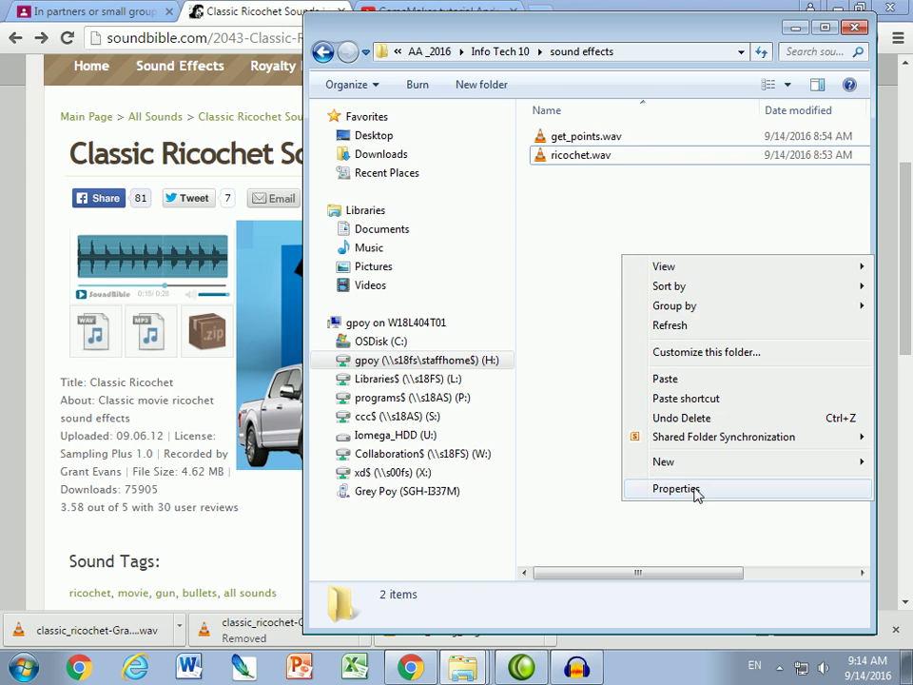
left_click(637, 373)
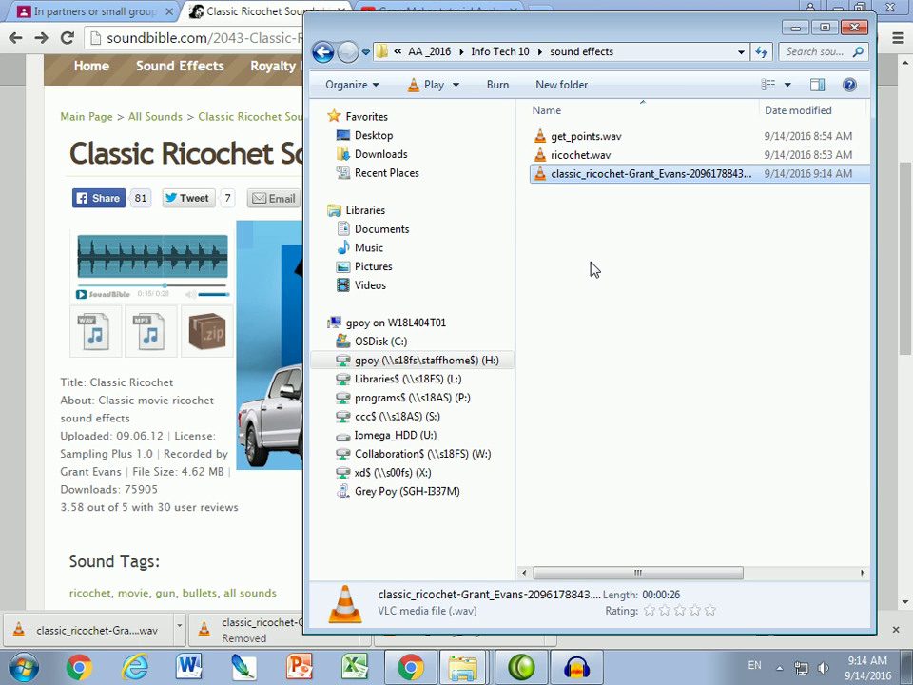
- Switch to Audacity, open the classic ricochet WAV file from the sound effects folder and play its beginning
left_click(576, 668)
left_click(52, 57)
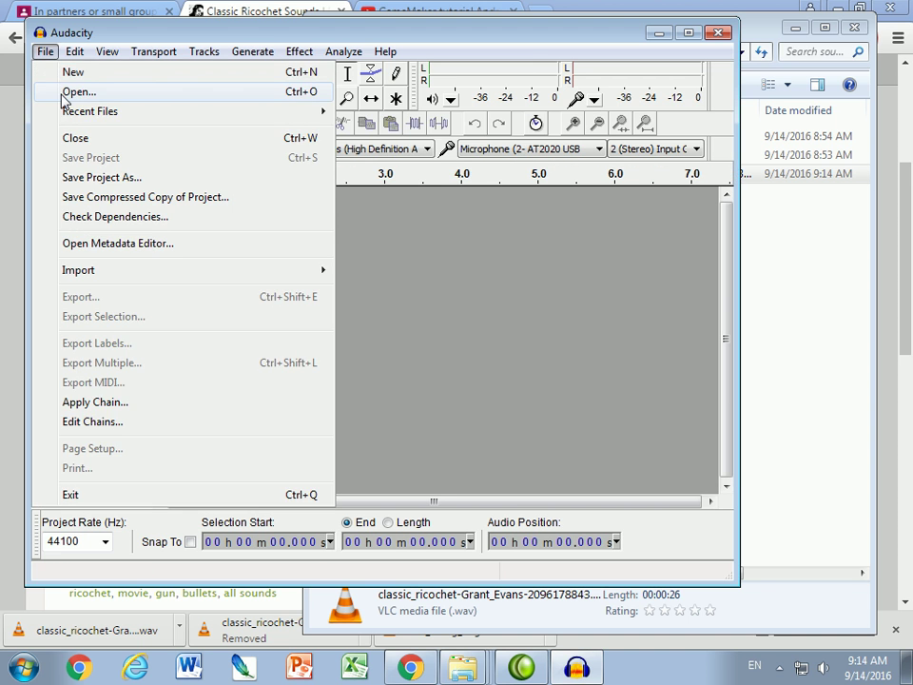
left_click(49, 90)
left_click(188, 153)
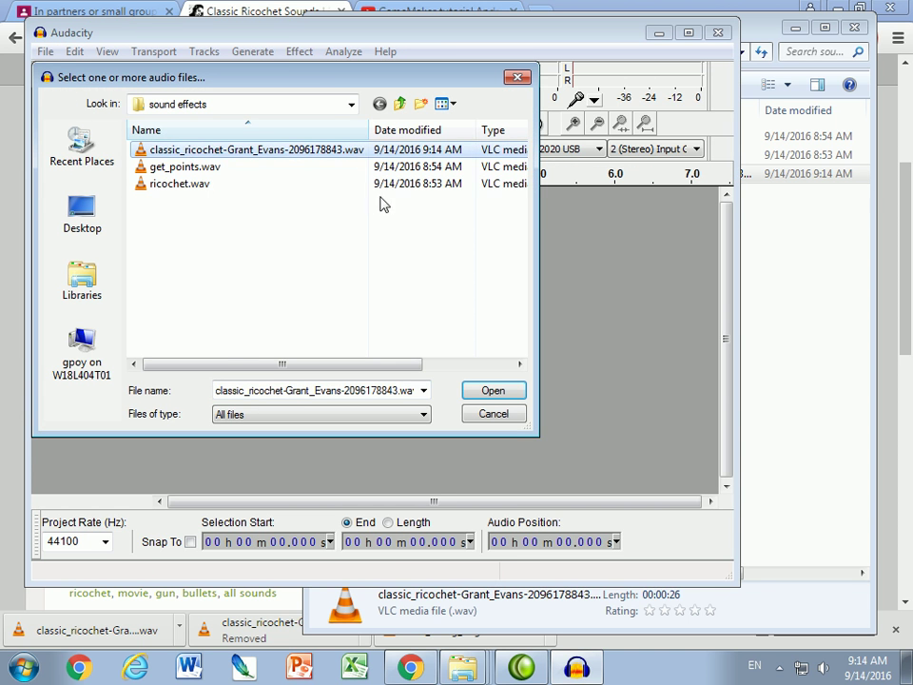
left_click(493, 390)
left_click(563, 443)
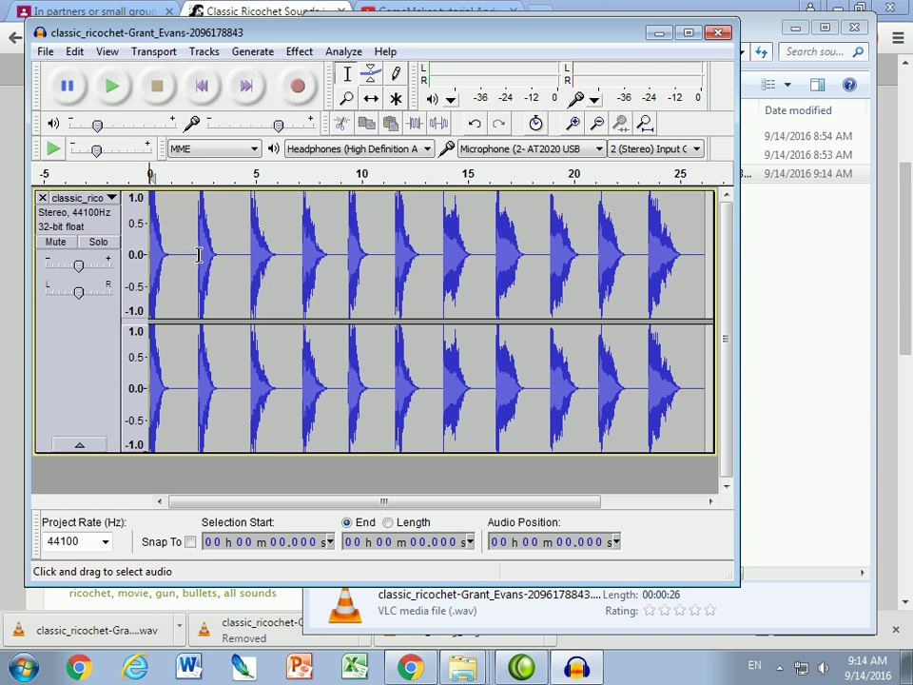
left_click(114, 88)
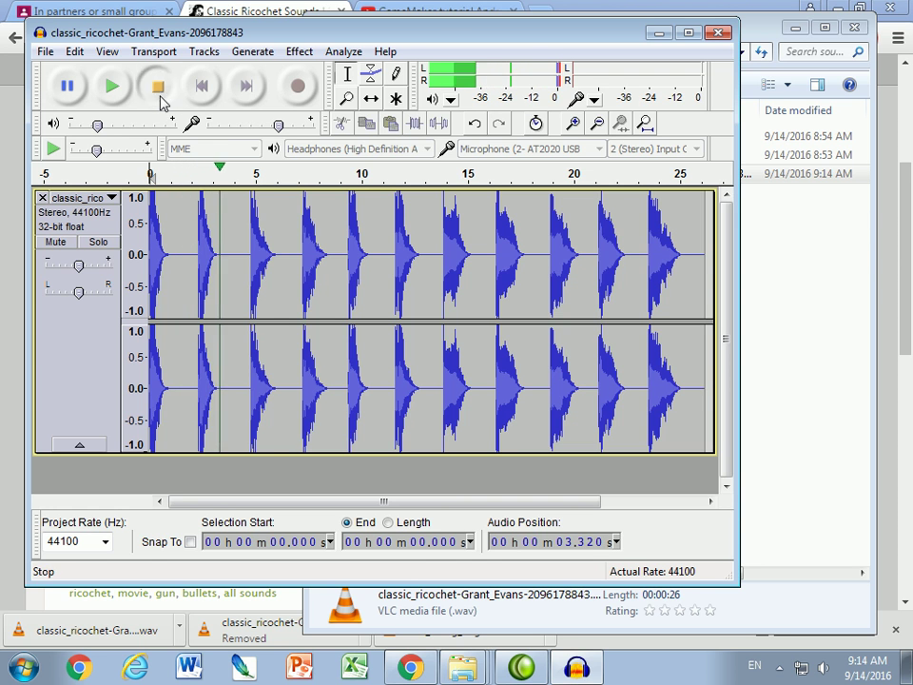
left_click(159, 93)
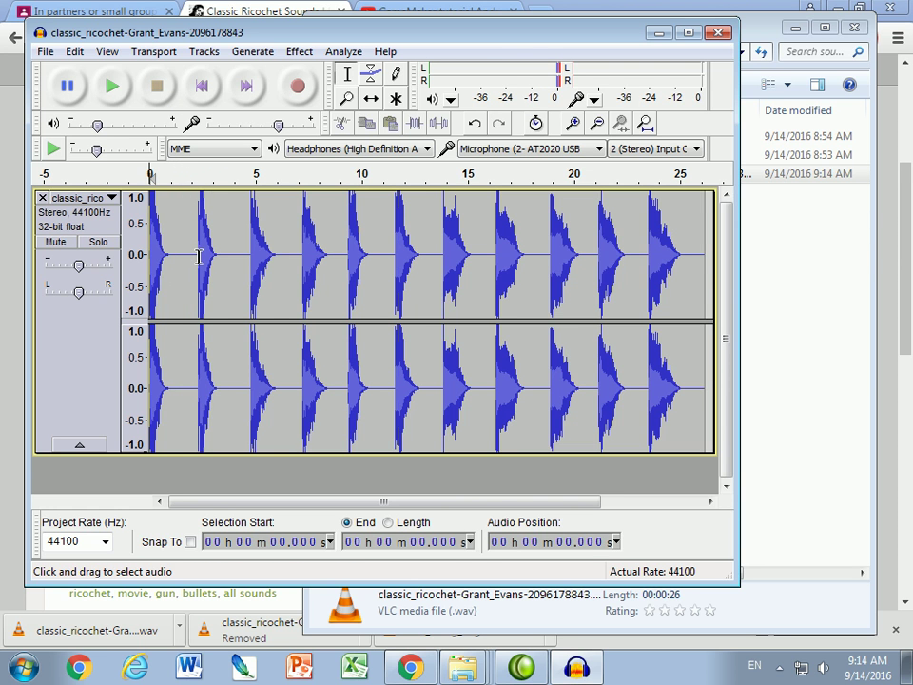
- Delete all audio after the first ricochet, from about 2.307 s to the end of the track
left_click_drag(197, 255, 710, 273)
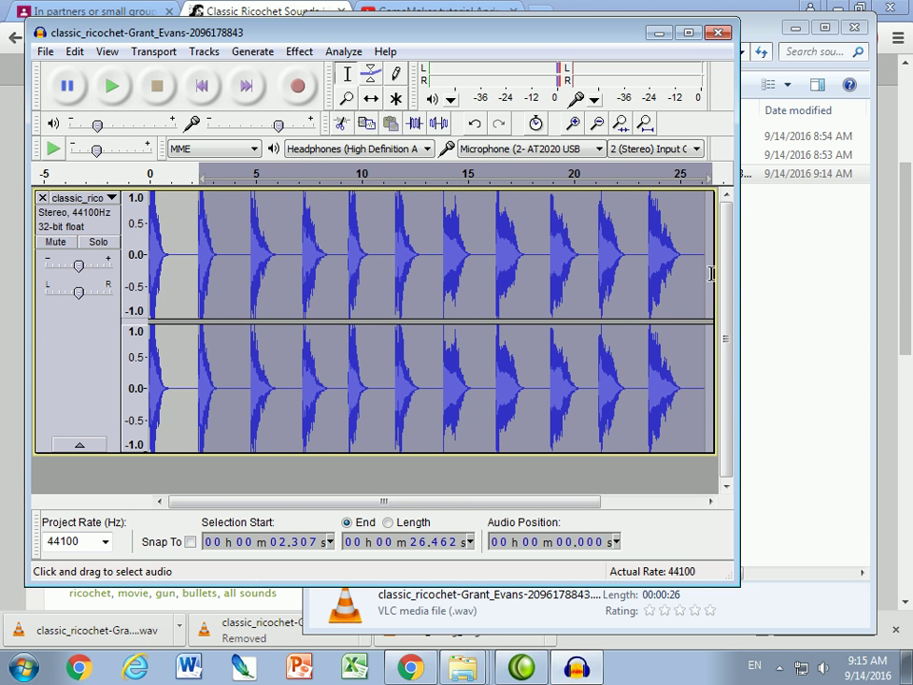
left_click(74, 51)
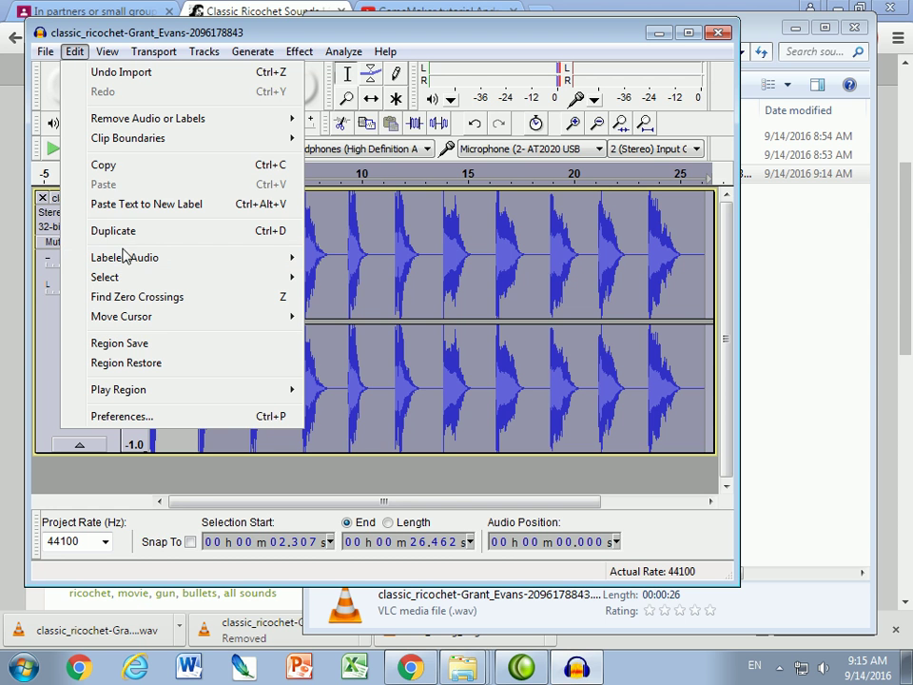
mouse_move(109, 120)
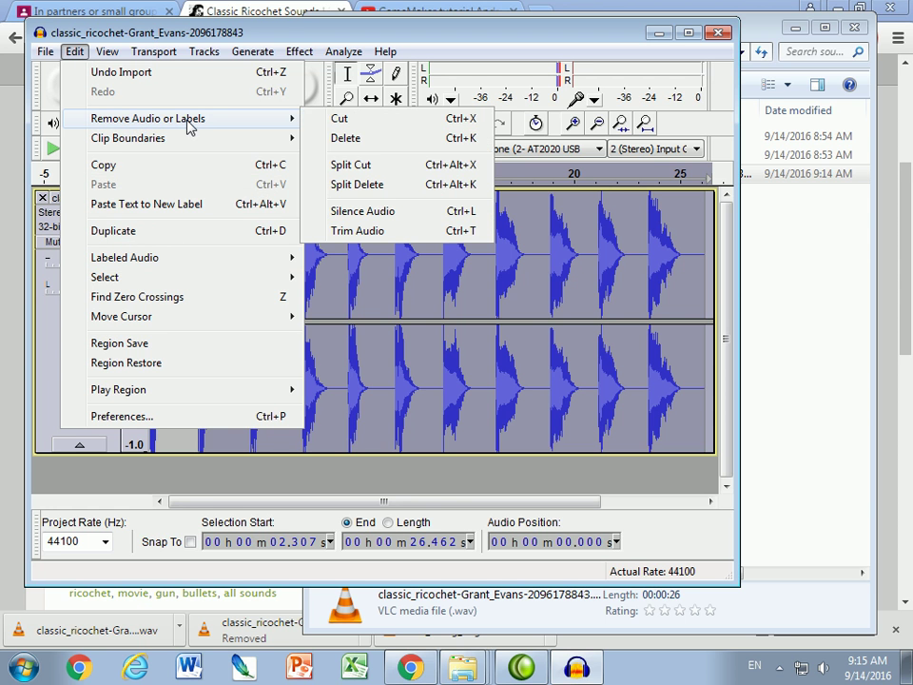
left_click(347, 139)
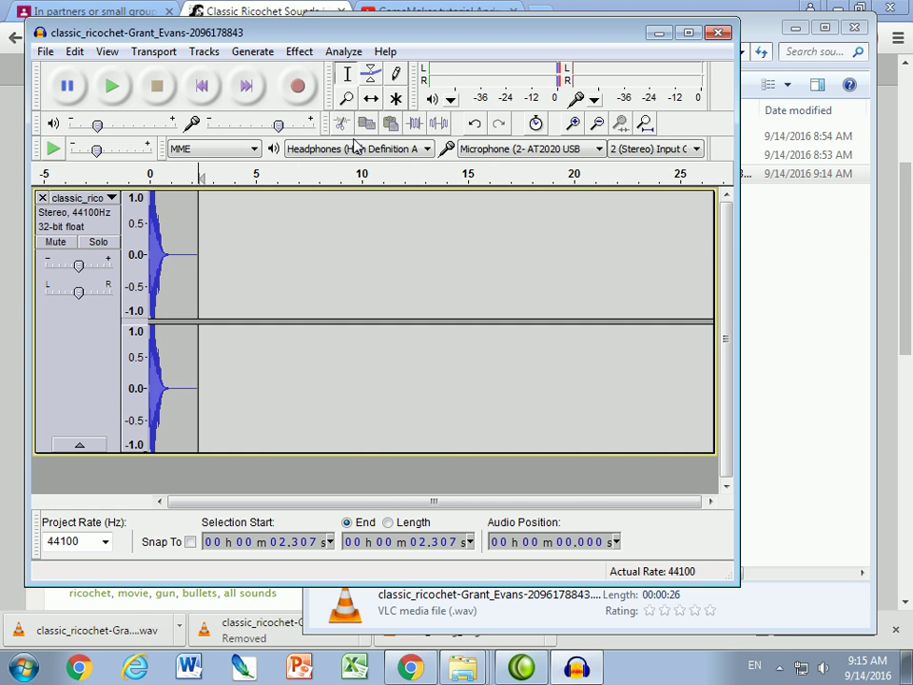
- Select the silent tail of the remaining ricochet, from about 0.886 s to the end of the clip
left_click(105, 52)
left_click(120, 91)
left_click(107, 53)
left_click(127, 74)
left_click(104, 53)
left_click(127, 74)
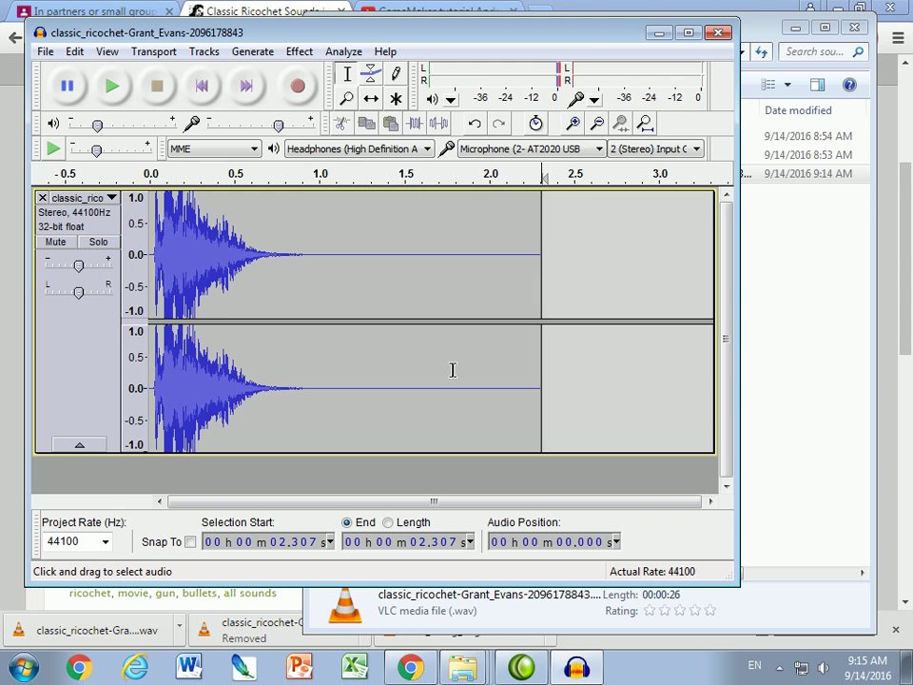
left_click_drag(301, 255, 526, 268)
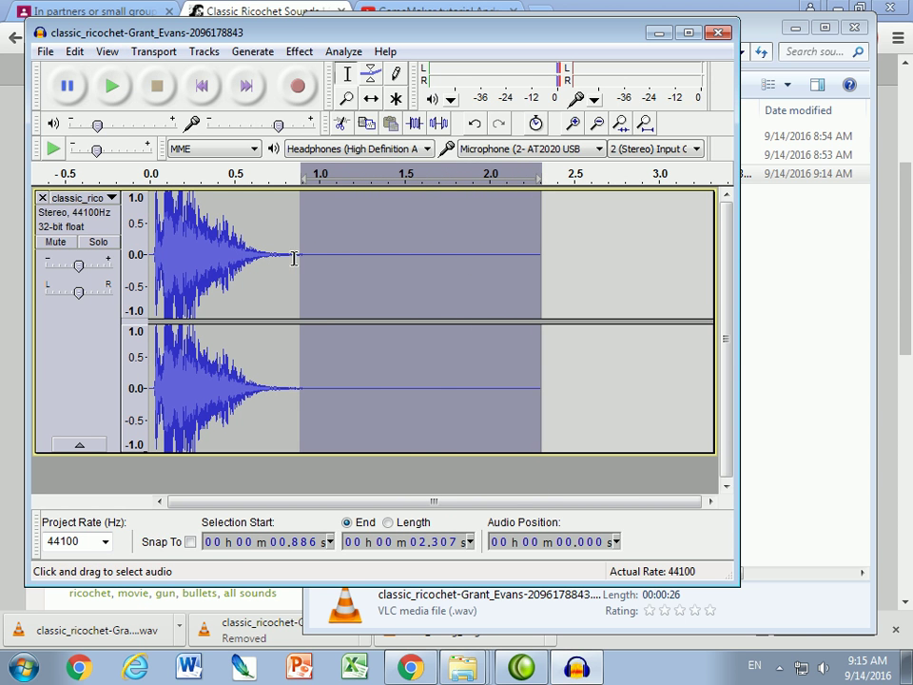
- Play the remaining ricochet clip from its start
left_click(152, 250)
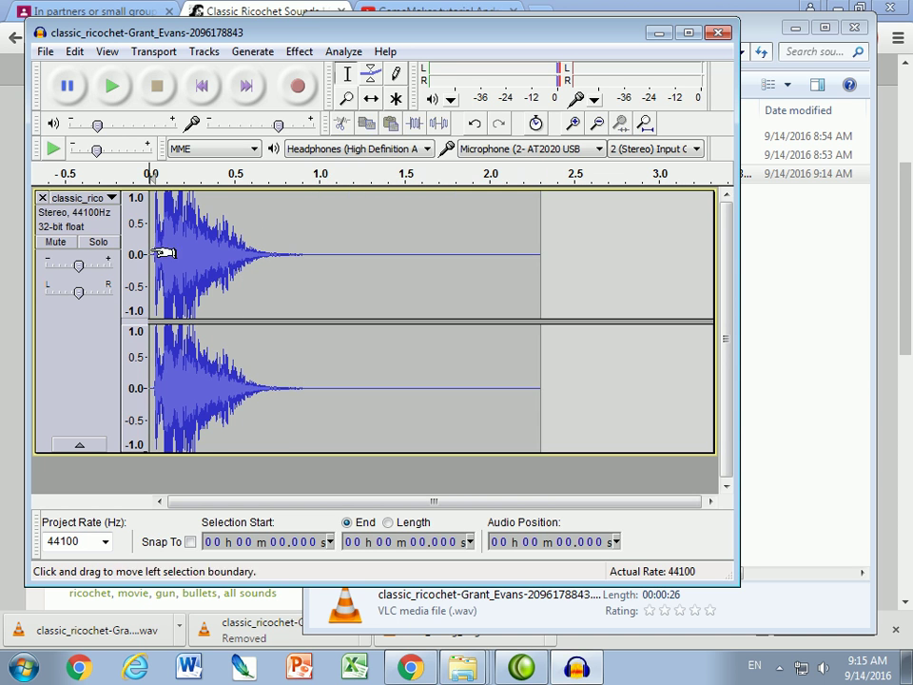
left_click(111, 87)
left_click(157, 86)
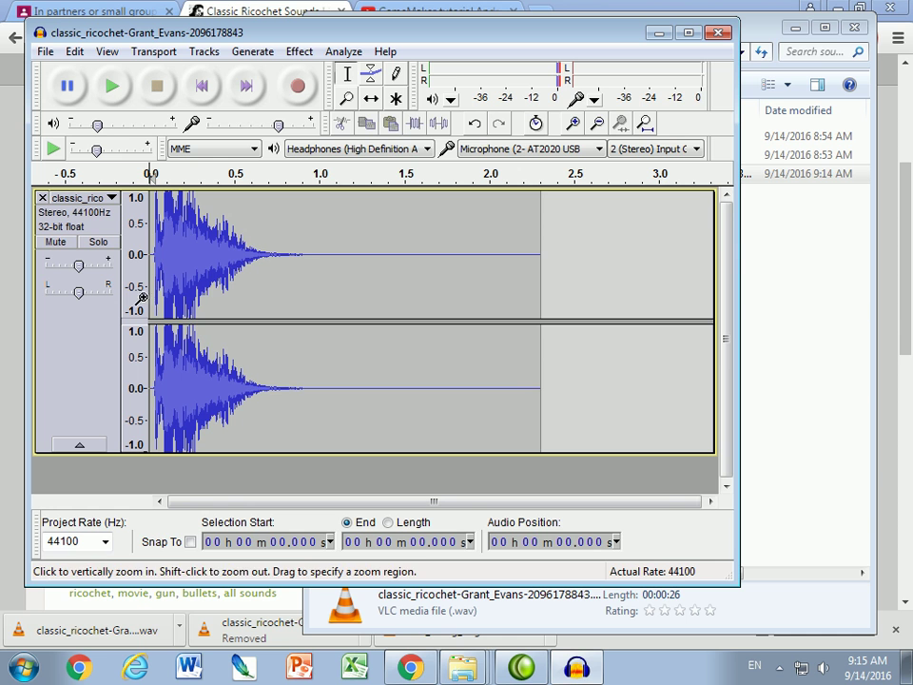
- Apply a Fade Out to the ricochet's decaying end, from about 0.571 s to 0.797 s
mouse_move(248, 250)
left_mouse_down()
mouse_move(299, 259)
mouse_move(275, 268)
mouse_move(283, 271)
left_mouse_up()
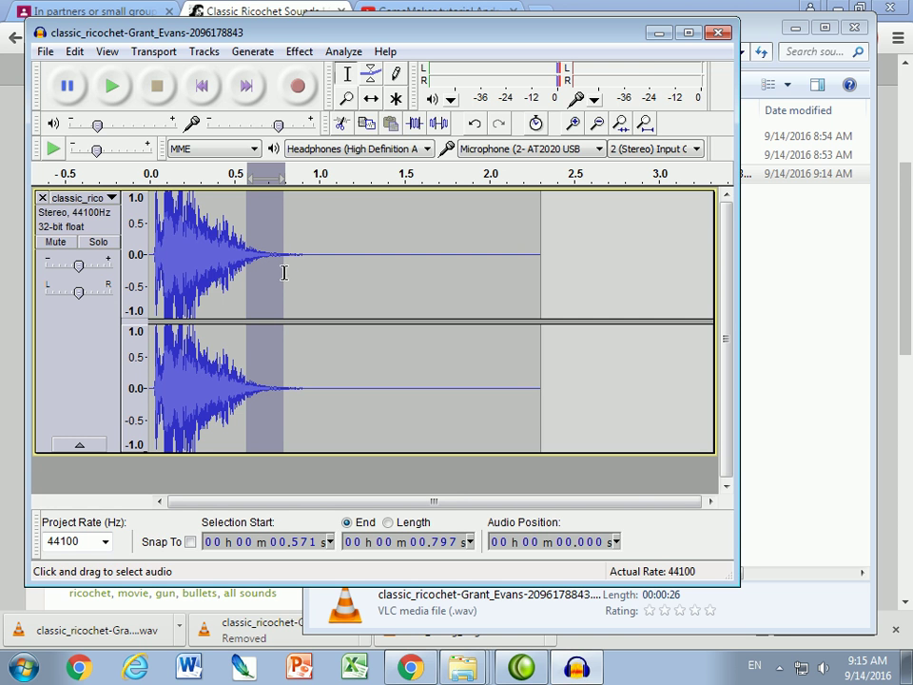
left_click(300, 53)
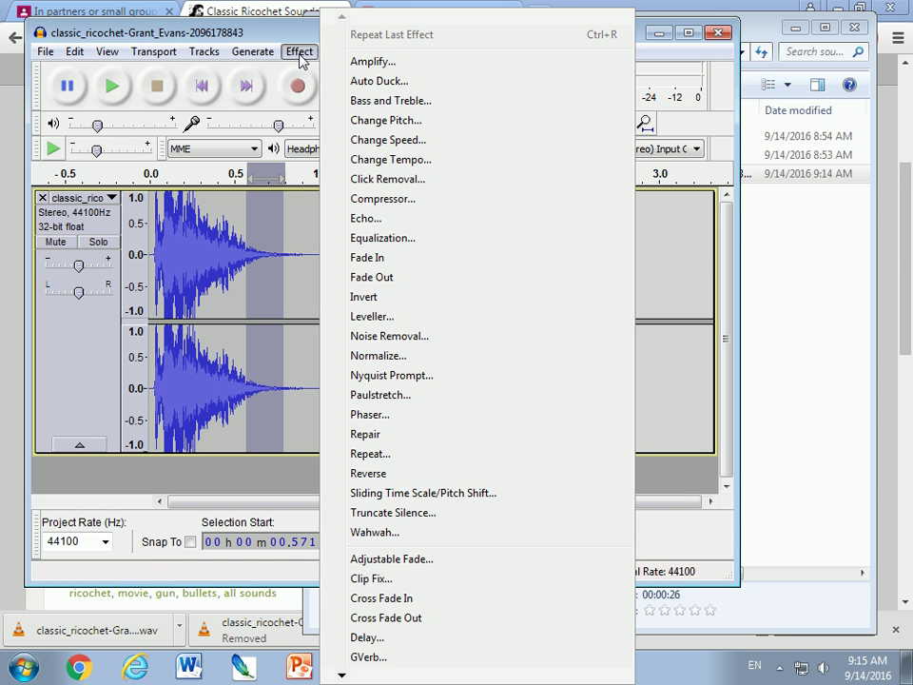
left_click(364, 282)
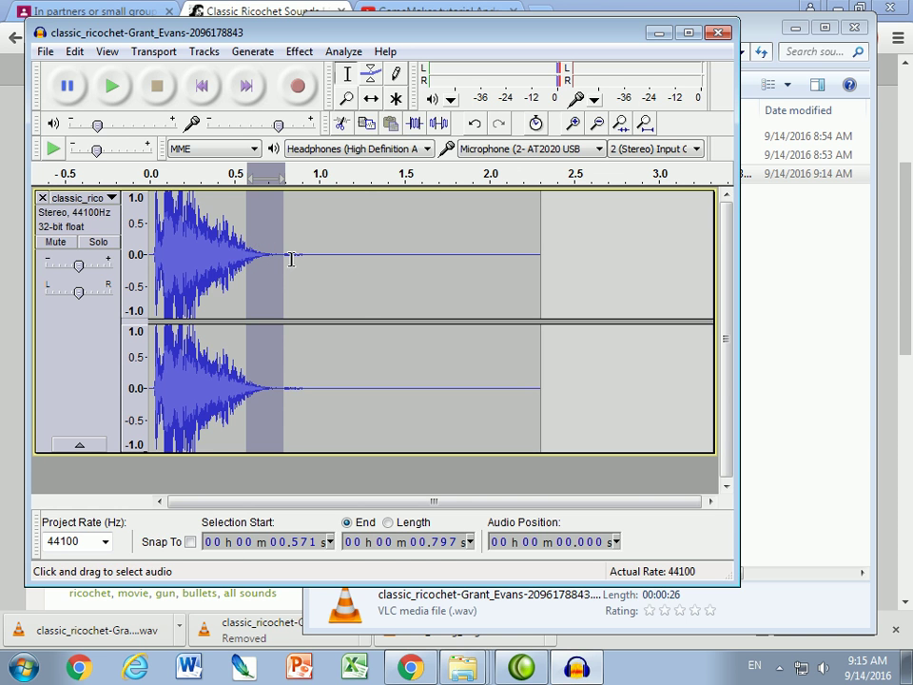
- Delete the leftover tail of the clip, from about 0.723 s to its end at 2.307 s
left_click(275, 257)
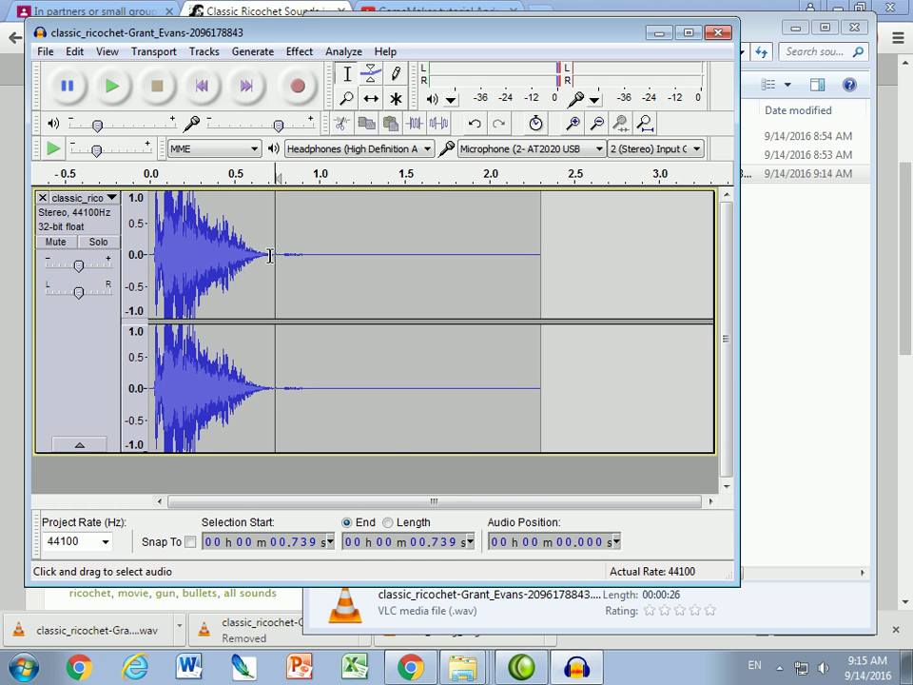
left_click_drag(272, 256, 536, 270)
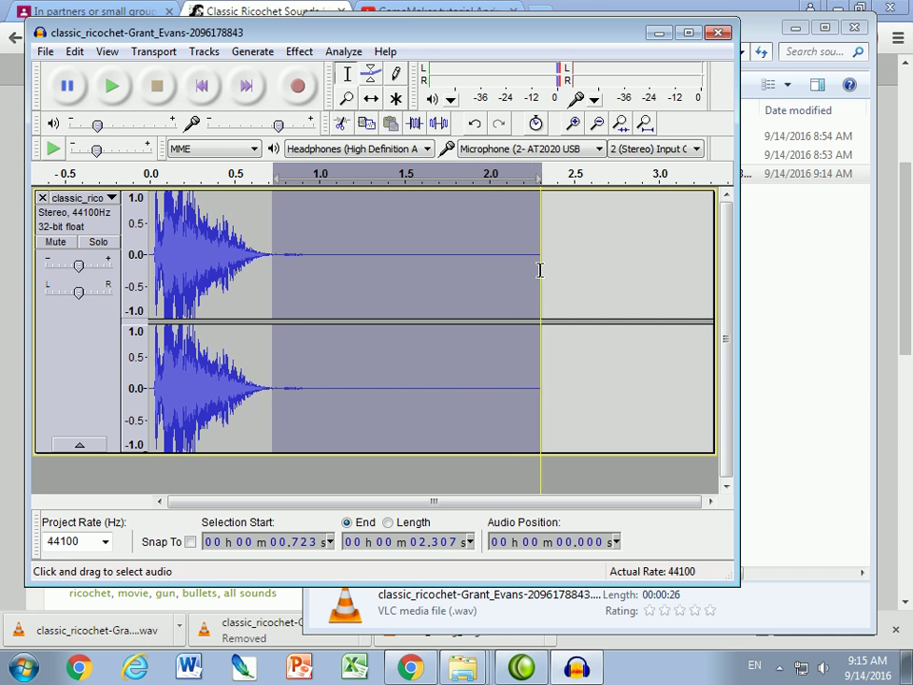
left_click(75, 51)
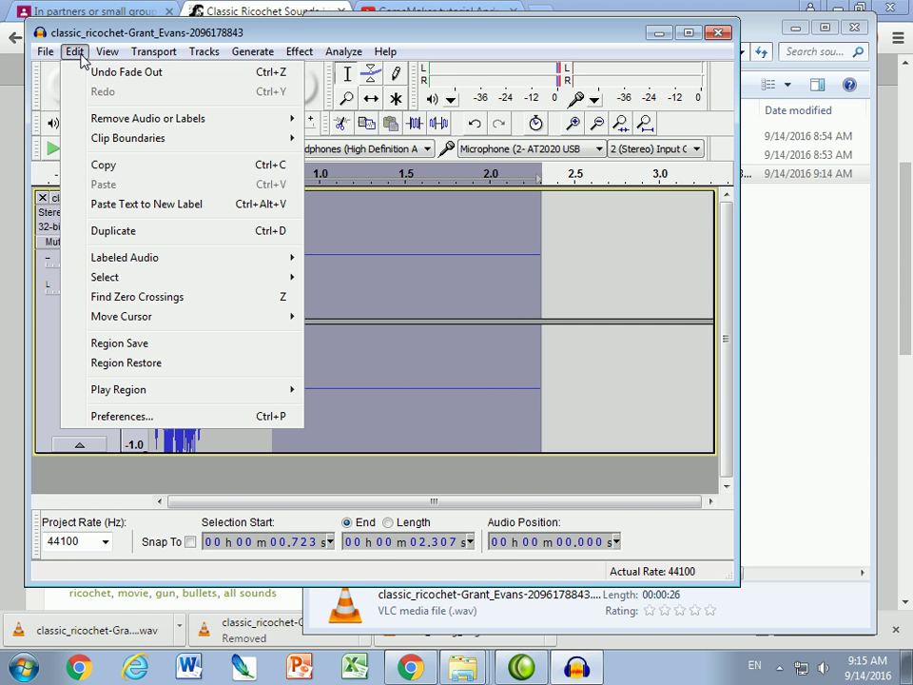
mouse_move(127, 127)
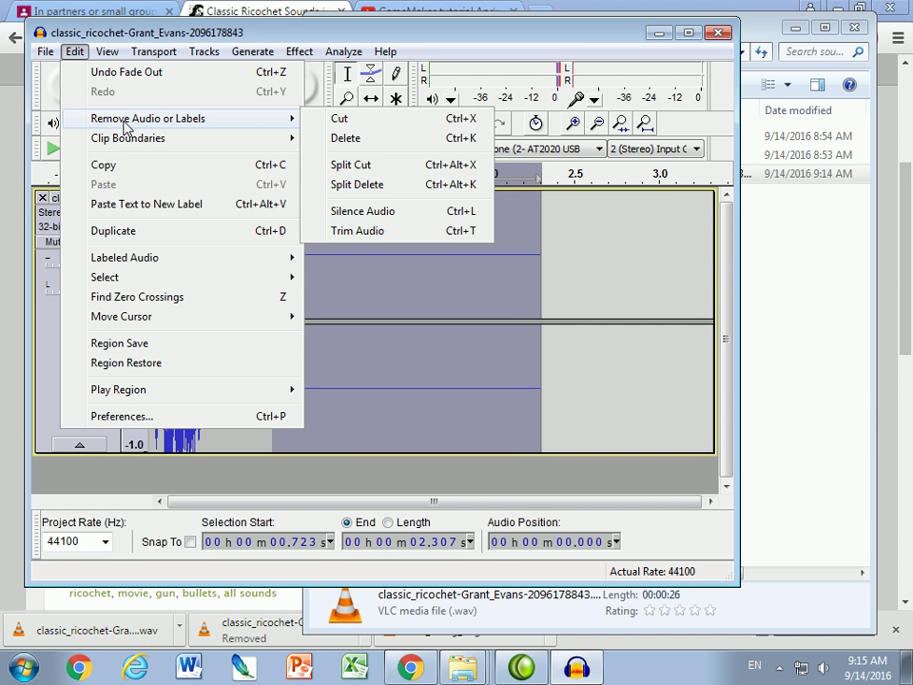
left_click(350, 143)
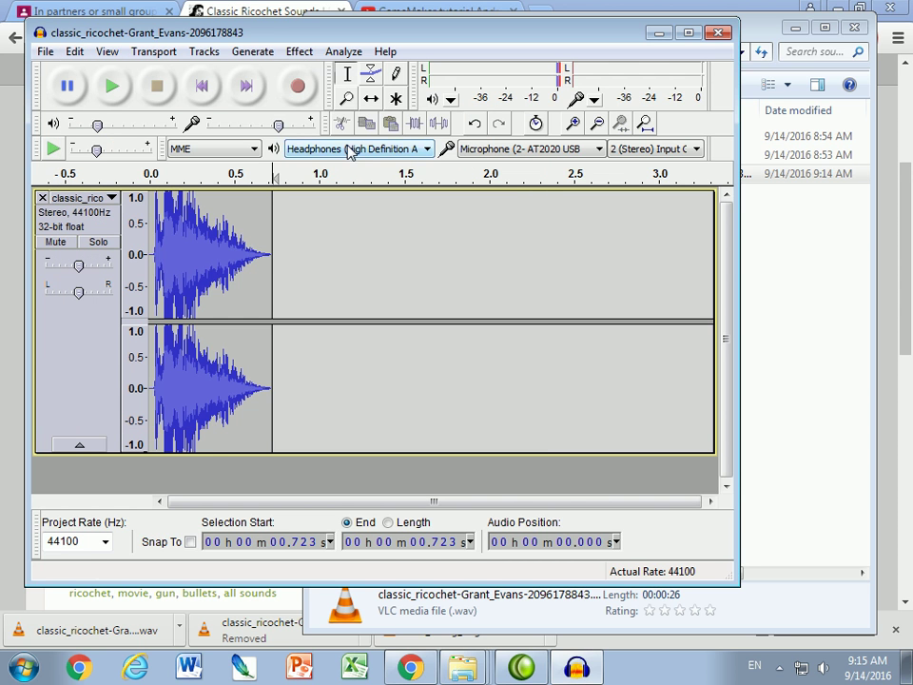
- Delete the first 0.042 s of the clip and play the trimmed ricochet from near its start
left_click(157, 255)
left_click(150, 255, "shift")
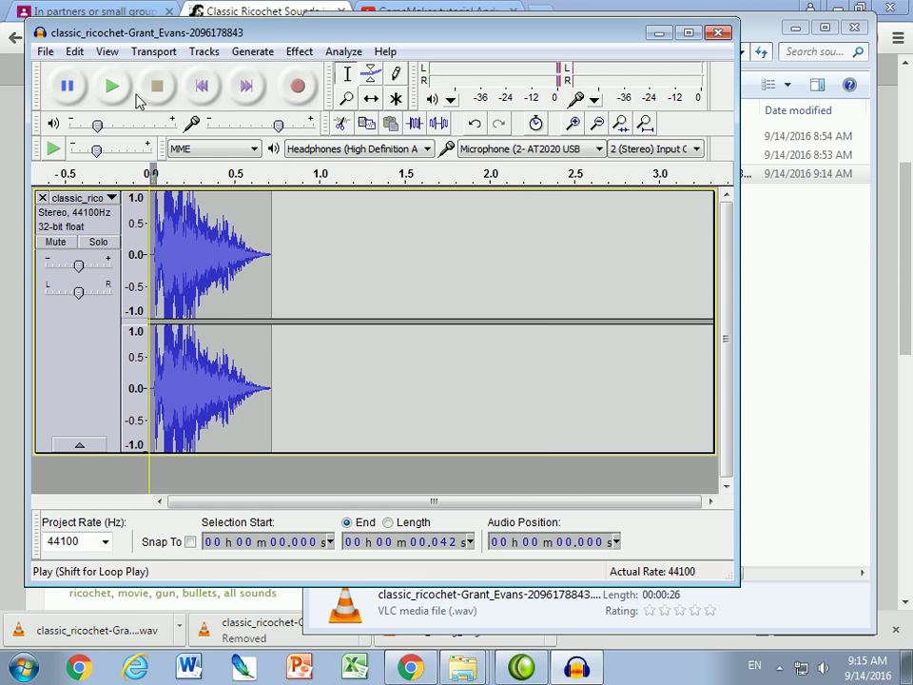
left_click(76, 53)
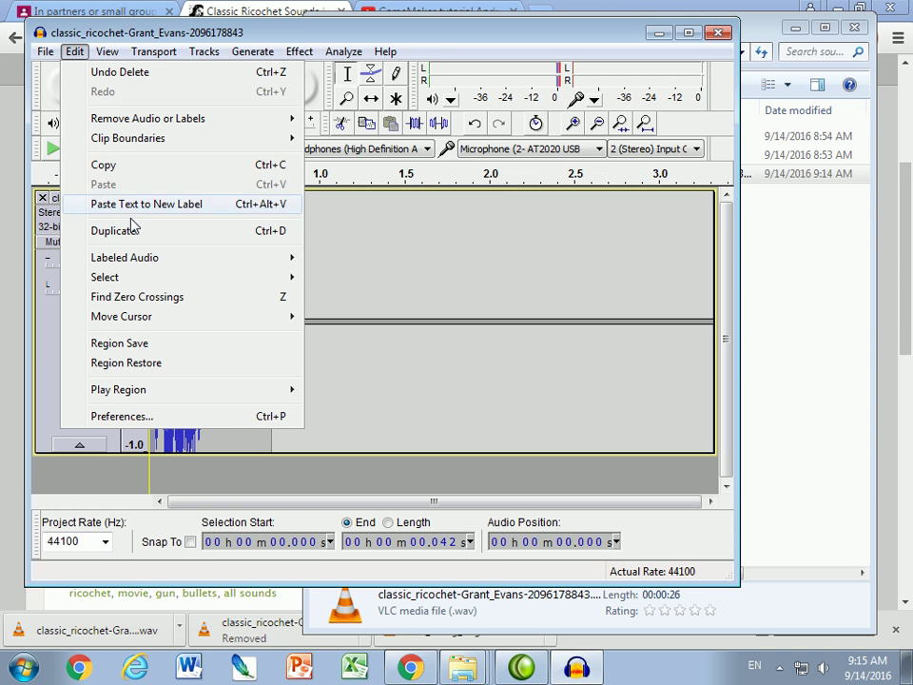
mouse_move(138, 126)
left_click(344, 142)
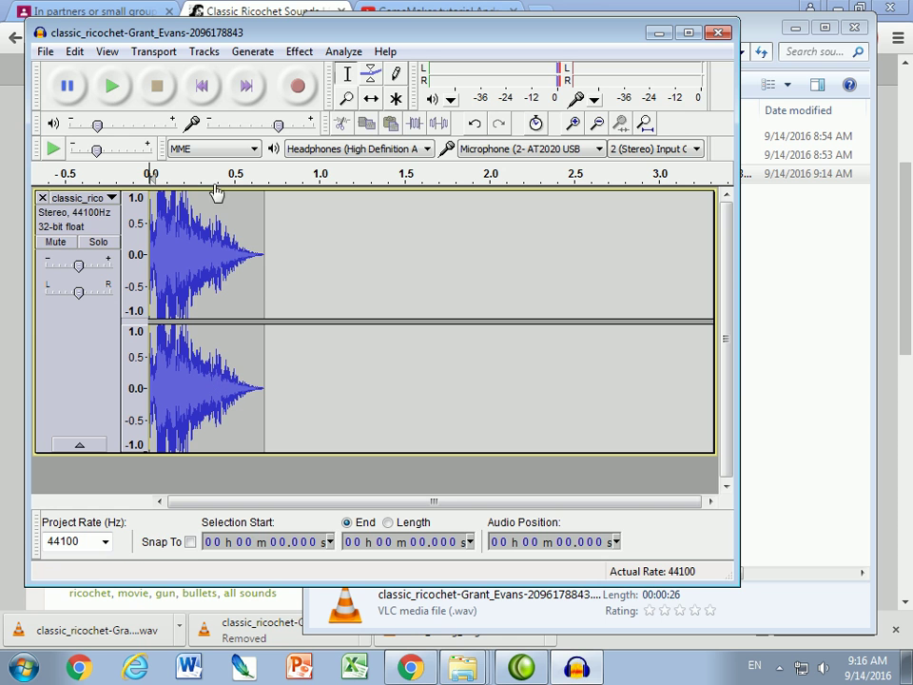
left_click(152, 229)
left_click(115, 86)
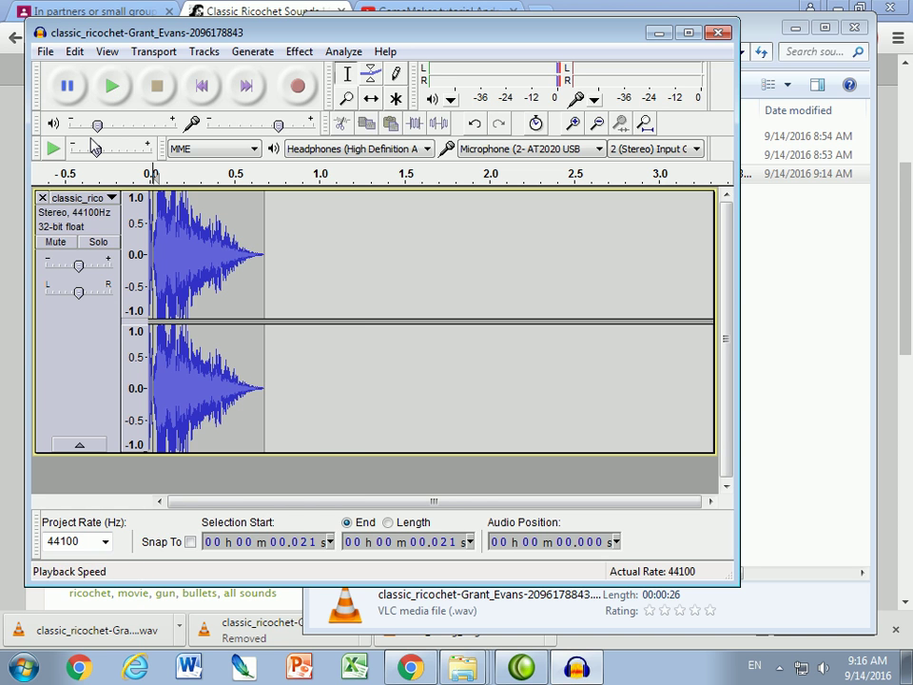
- Export the clip to the sound effects folder as "simple ricochet" in WAV (Microsoft) signed 16 bit PCM format
left_click(44, 53)
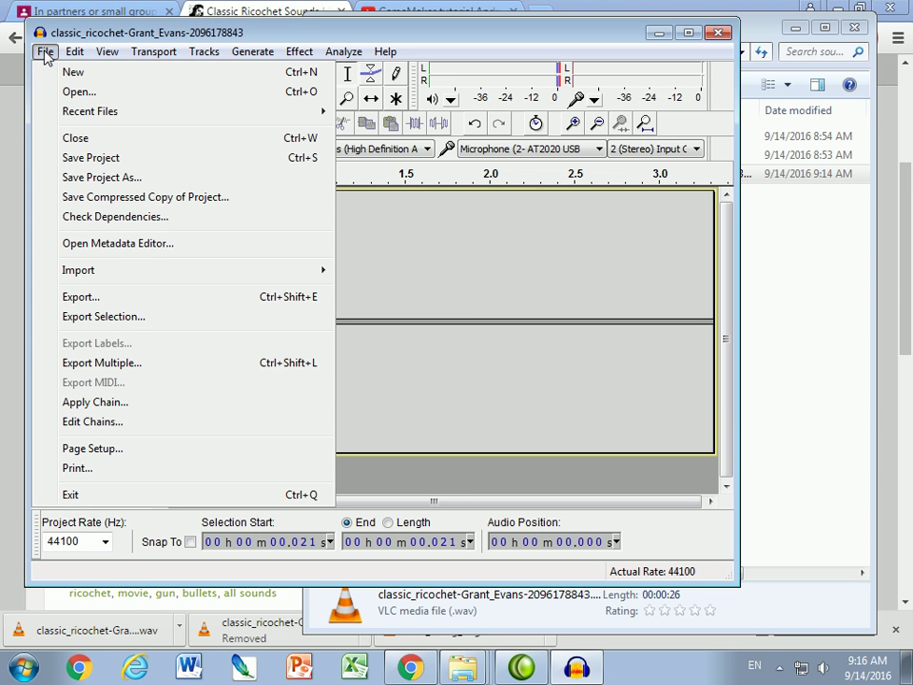
left_click(72, 299)
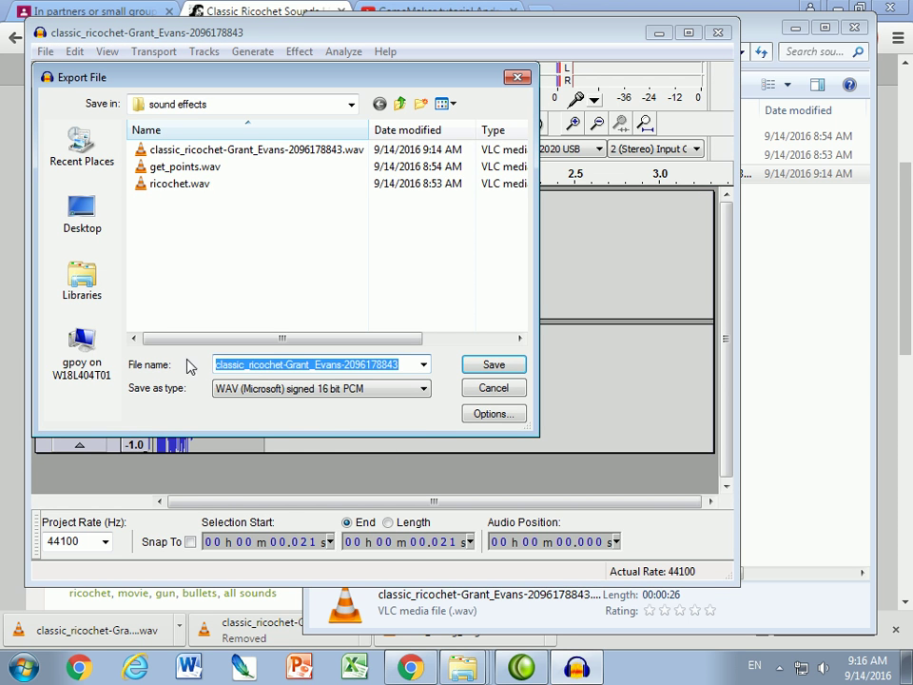
left_click(389, 394)
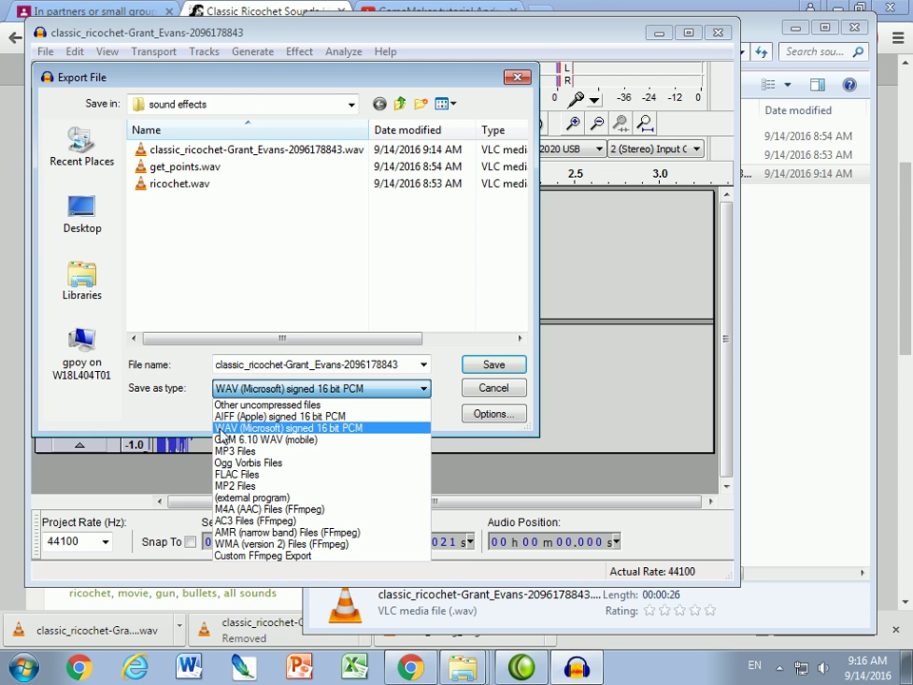
left_click(293, 429)
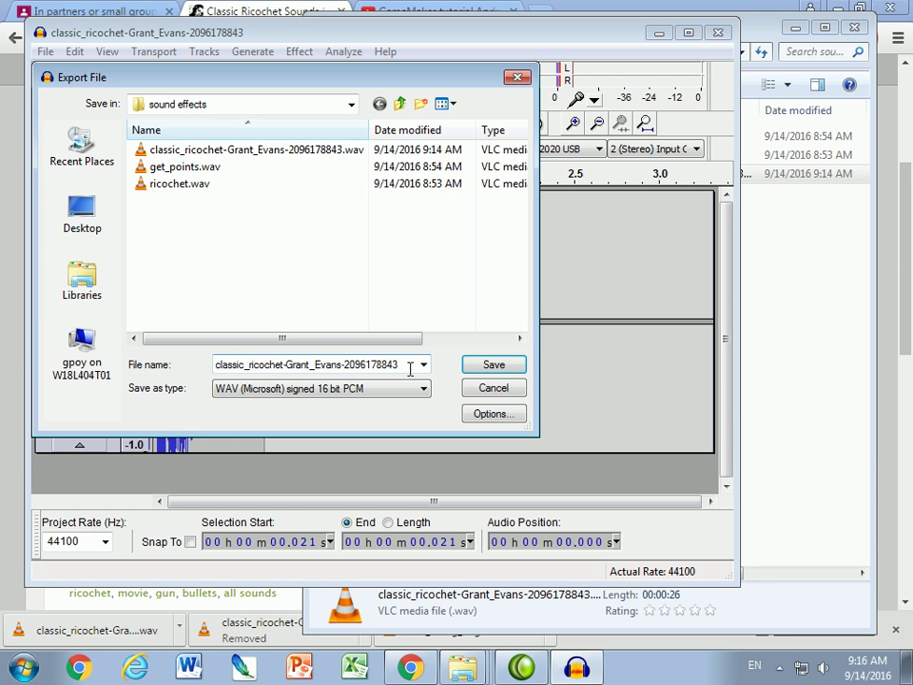
key("ctrl+a")
type("simple")
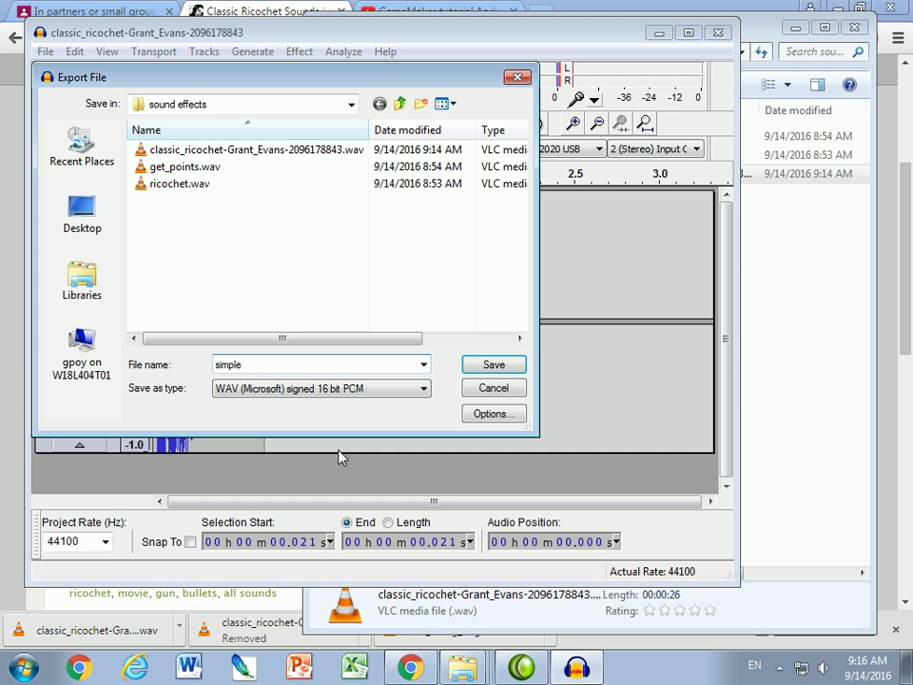
type(" ricochet")
left_click(493, 367)
left_click(511, 377)
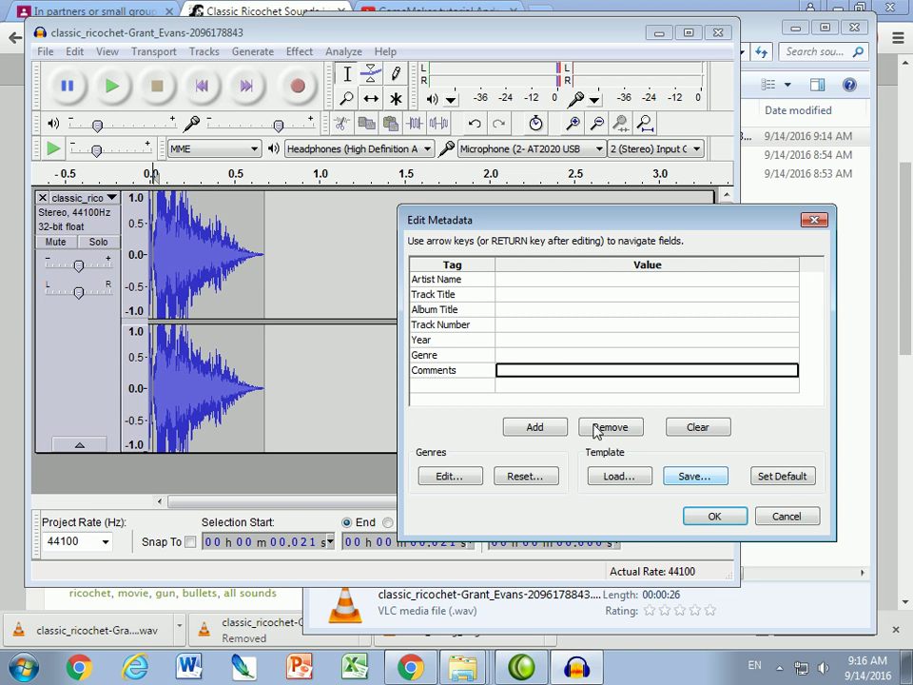
- Set the metadata year to 2016 and the comment to "Sound effect of simple ricochet", and complete the export
left_click(504, 343)
type("2016")
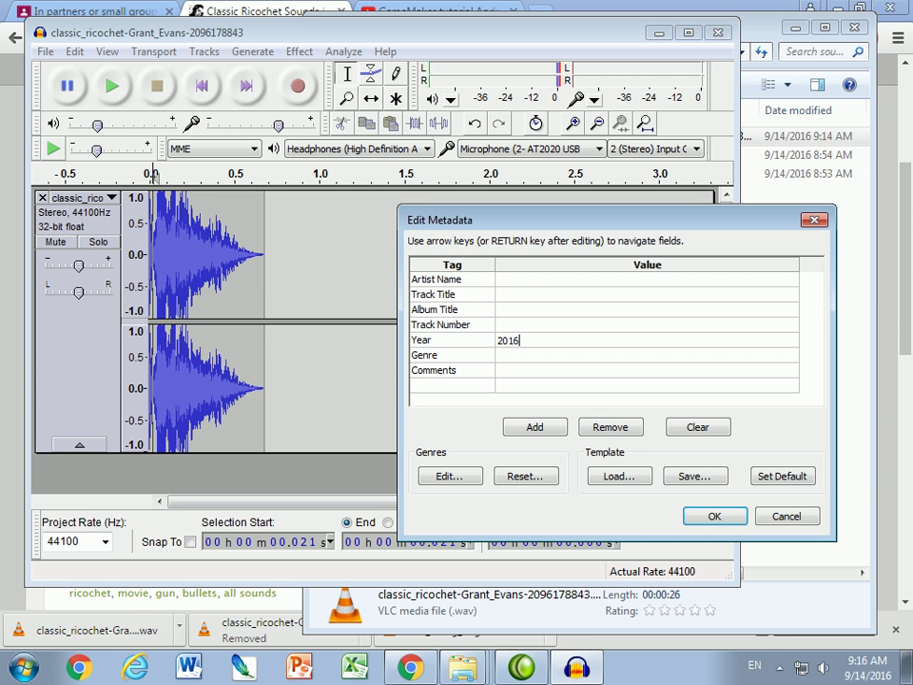
left_click(504, 371)
type("Sound effect of simple")
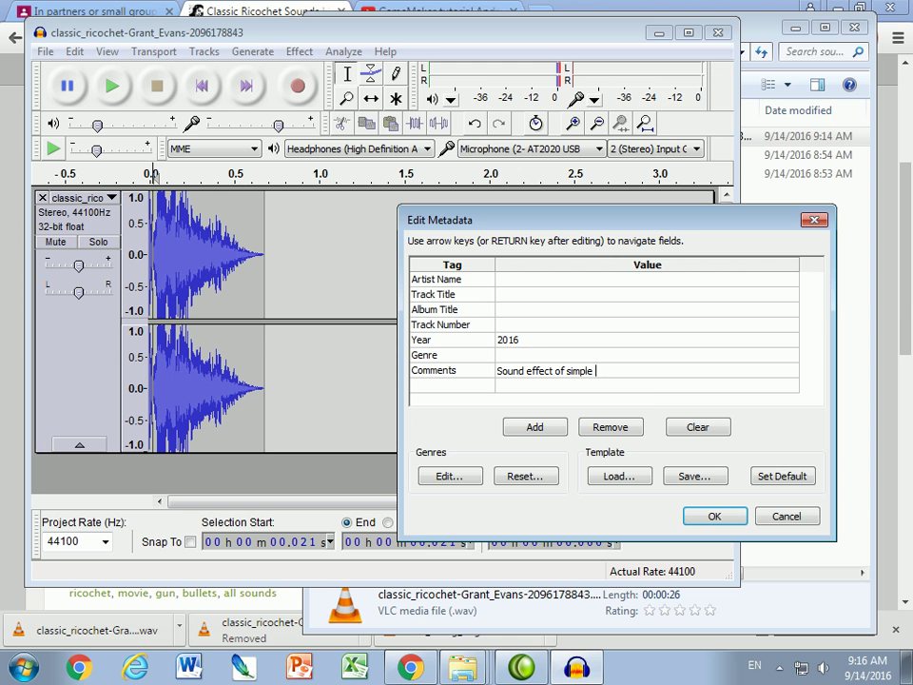
type(" ricochet")
left_click(710, 516)
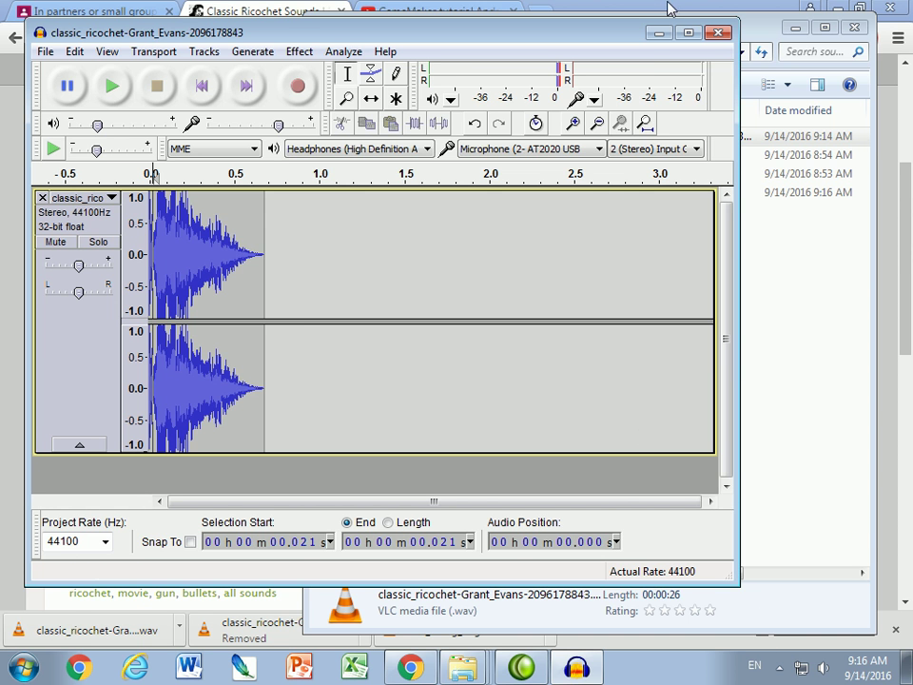
- Minimize Audacity, switch to Chrome and load google.com in the Classic Ricochet page's tab
left_click(656, 34)
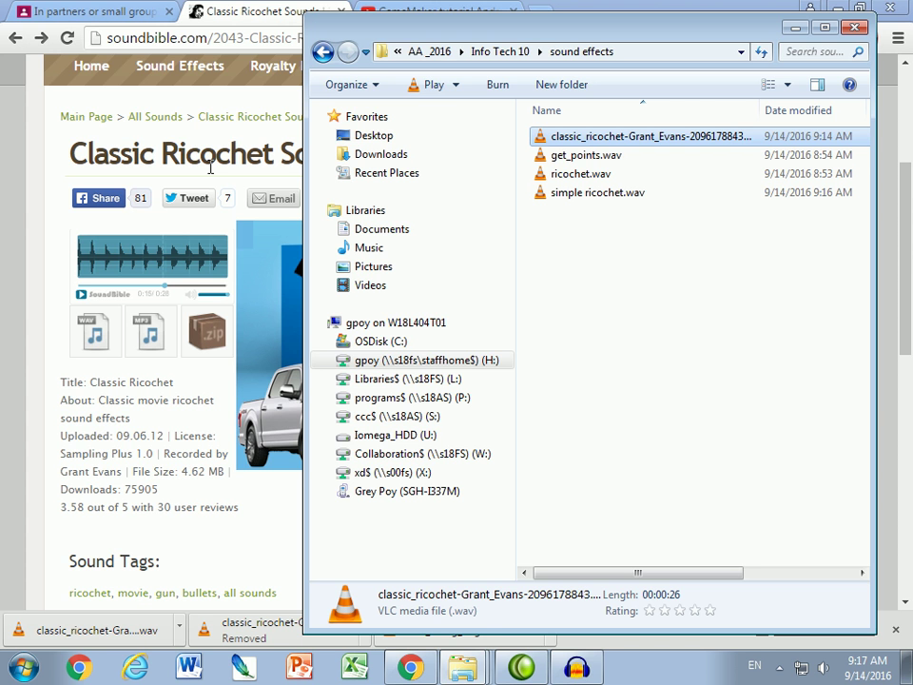
left_click(168, 39)
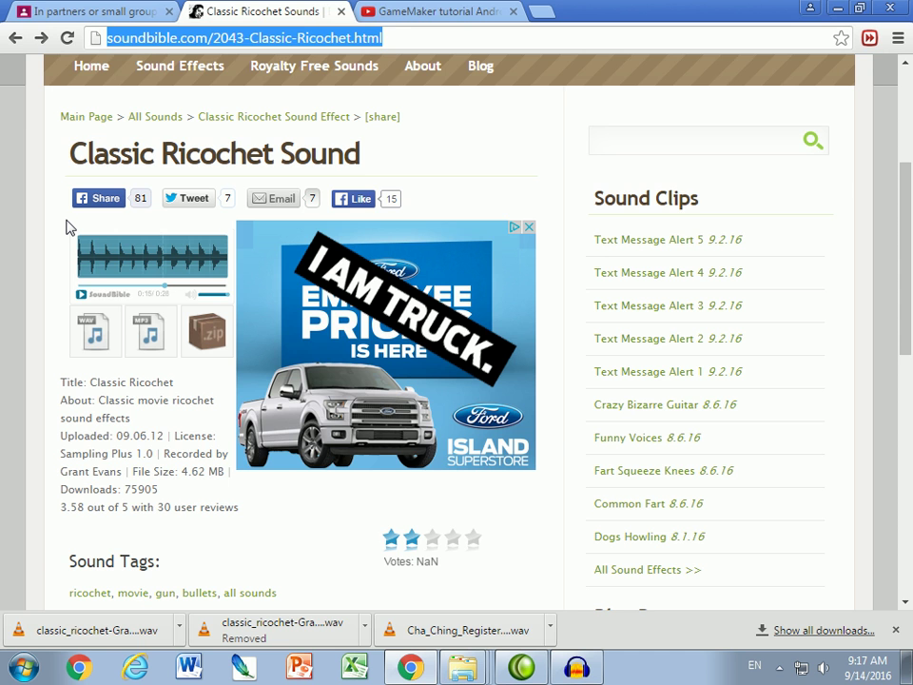
type("google.com")
key("Return")
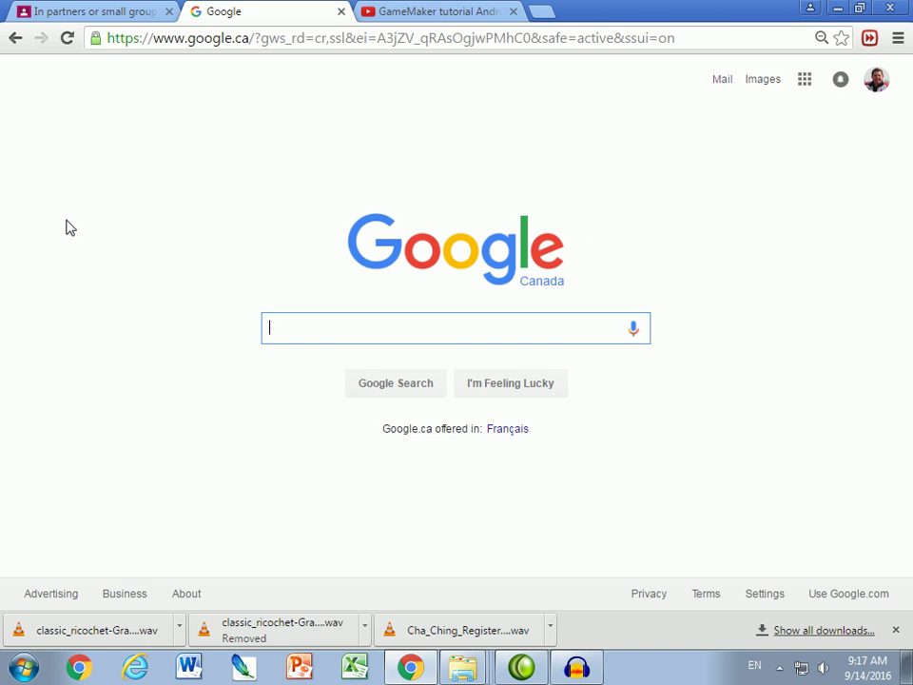
- Search Google for "free midi download" and open the MIDIWORLD.COM files result
type("ftree")
key("BackSpace")
key("BackSpace")
key("BackSpace")
key("BackSpace")
type("ree midi download")
key("Return")
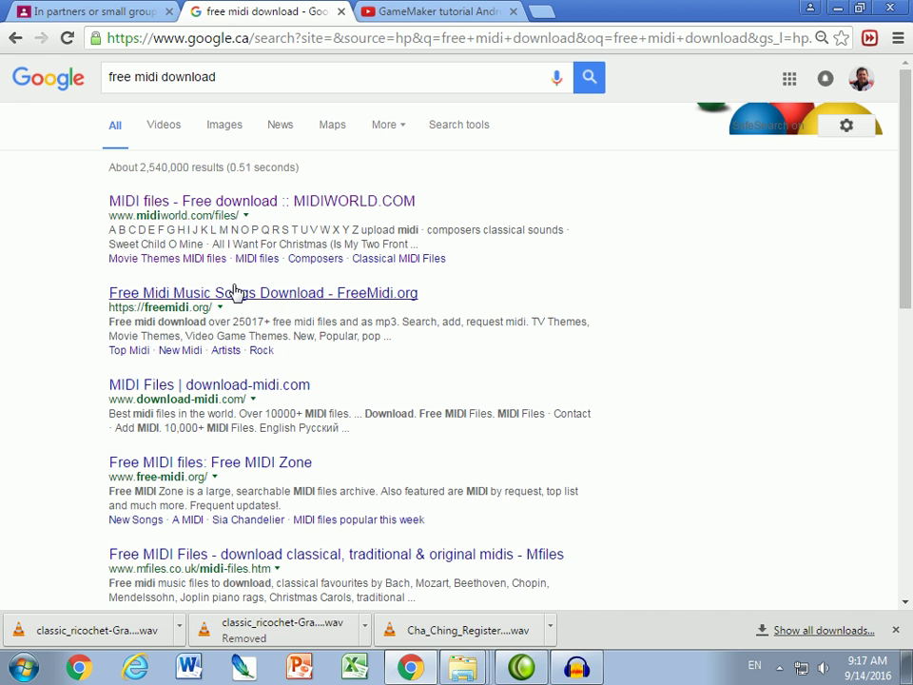
left_click(260, 201)
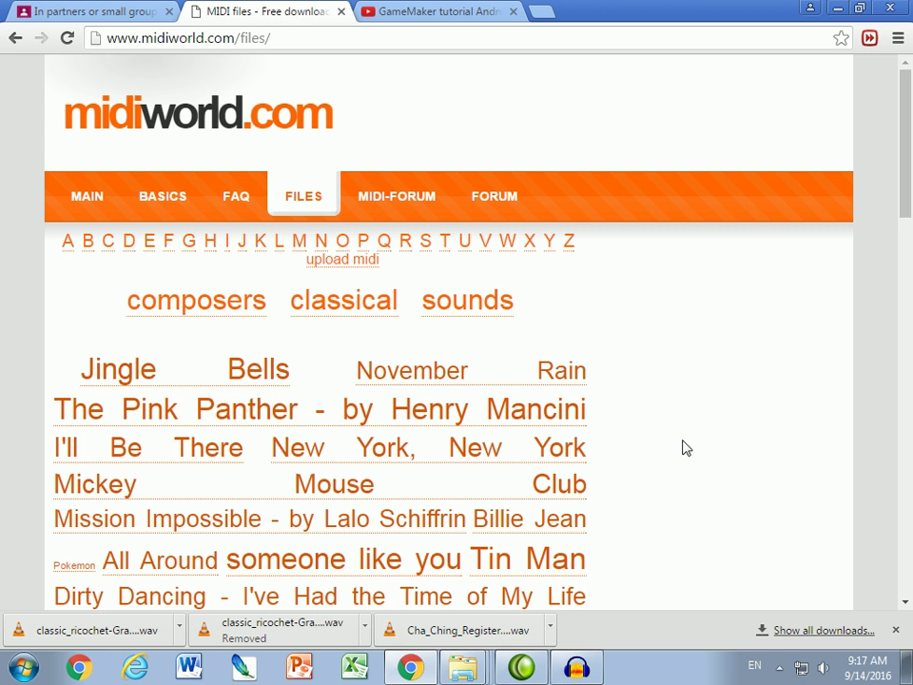
- Look through midiworld.com's artist listing for the letter B, its main page and its MIDI Basics page
left_click(88, 245)
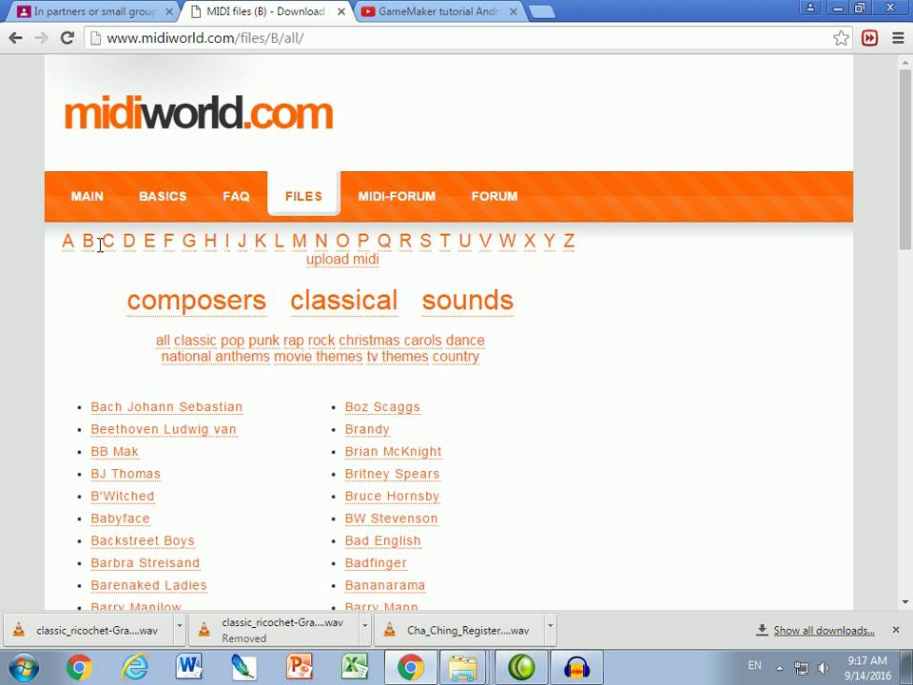
left_click(91, 202)
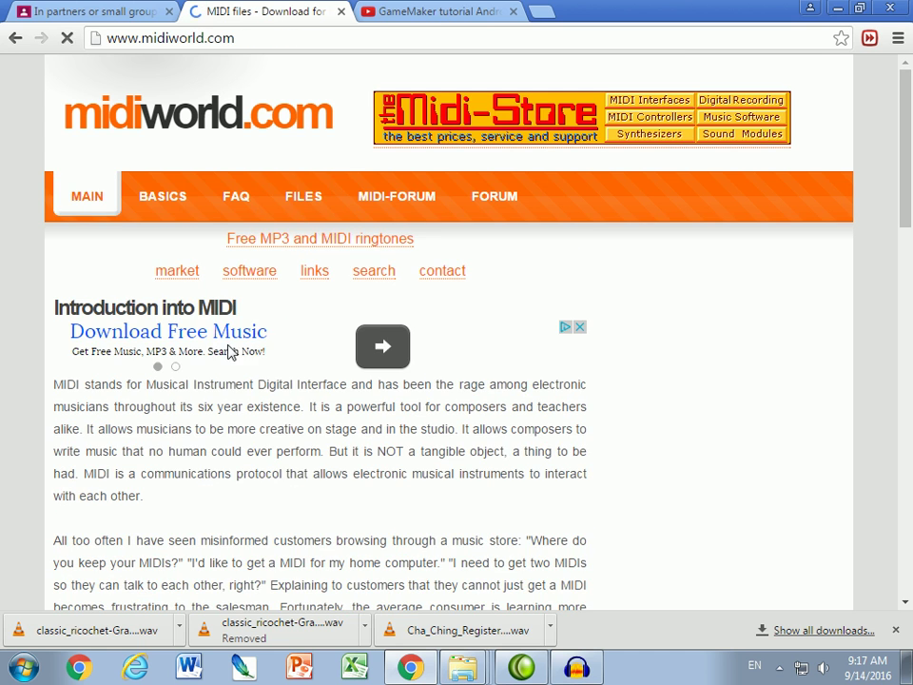
scroll(354, 439, "down", 4)
scroll(348, 435, "up", 4)
left_click(149, 198)
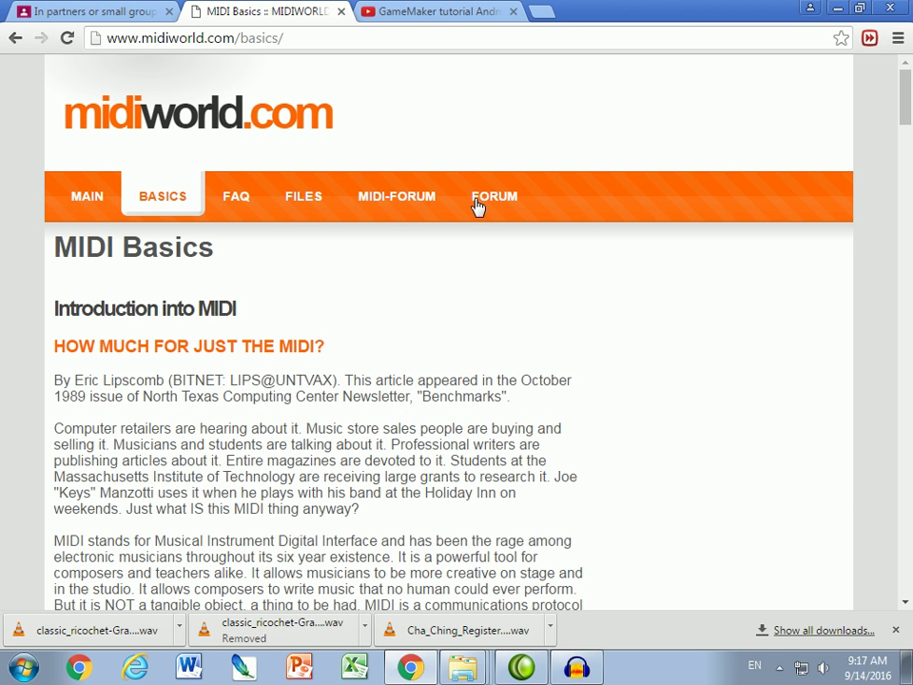
- Return to midiworld.com's Files page and follow the Ghostbusters link to the movie themes MIDI list
left_click(311, 203)
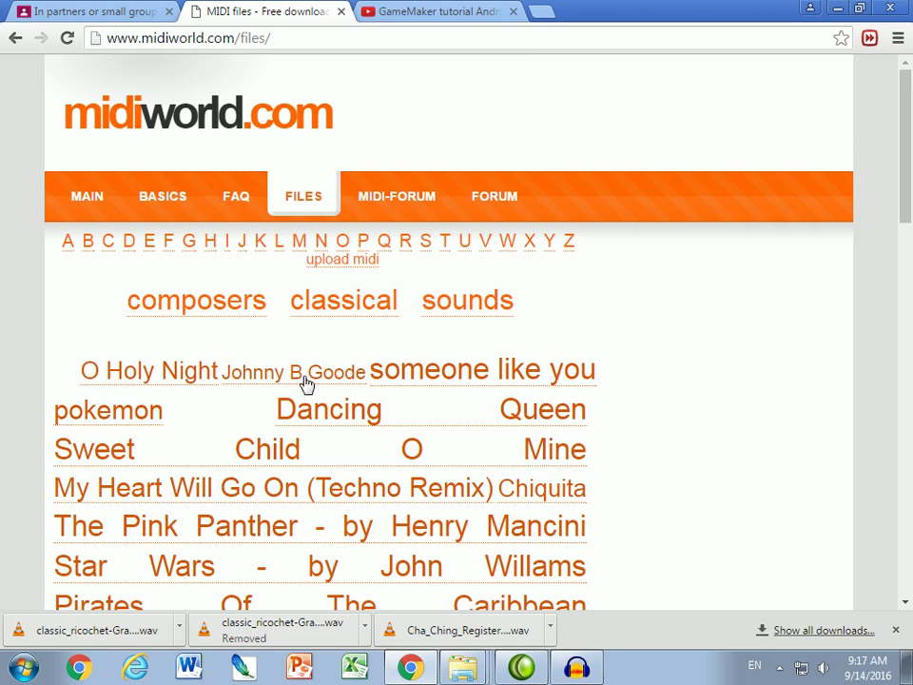
scroll(311, 366, "down", 5)
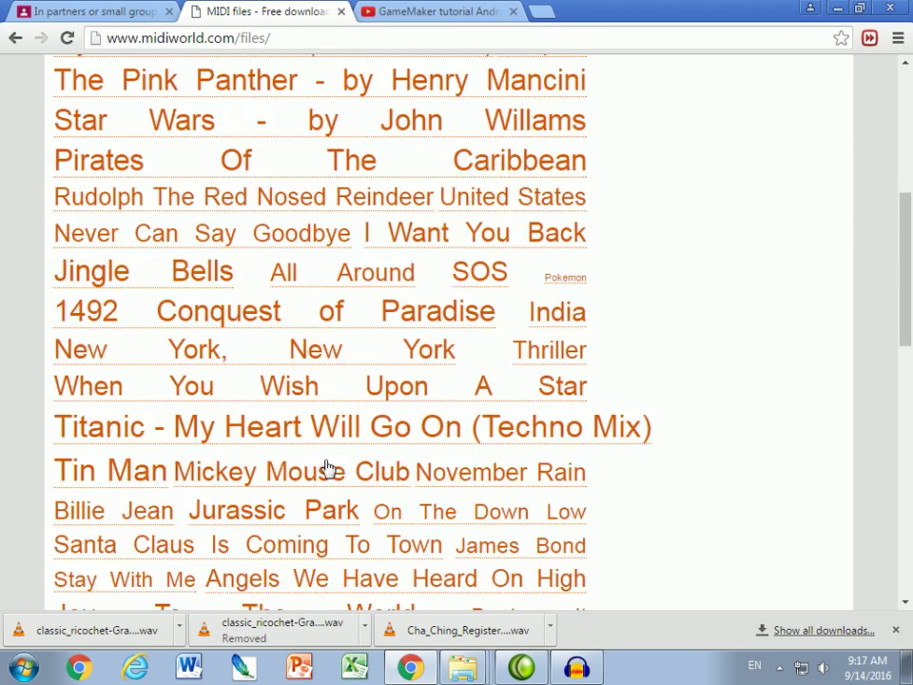
scroll(327, 468, "down", 2)
scroll(230, 526, "down", 3)
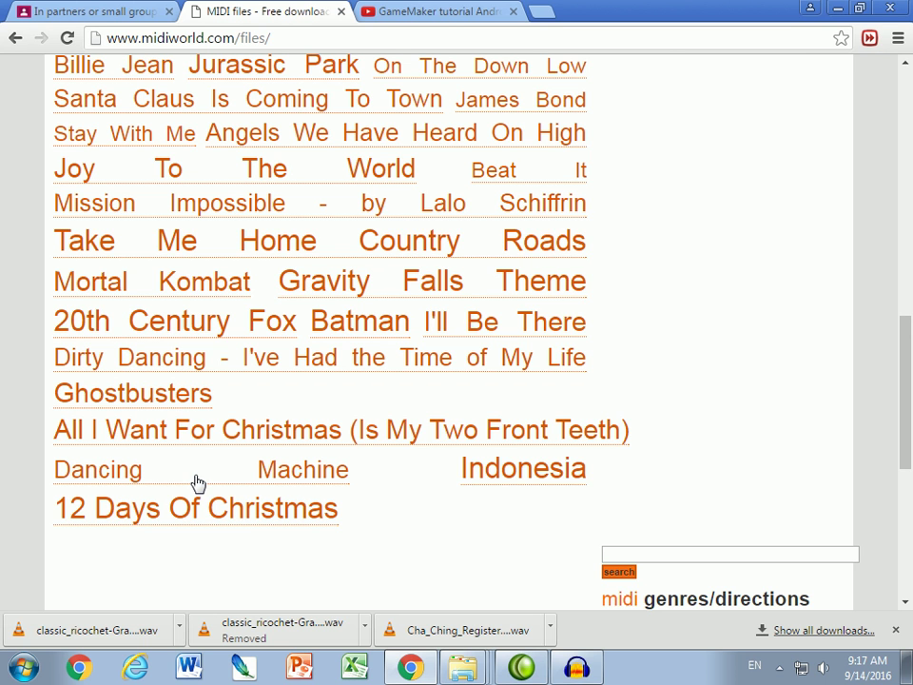
left_click(126, 396)
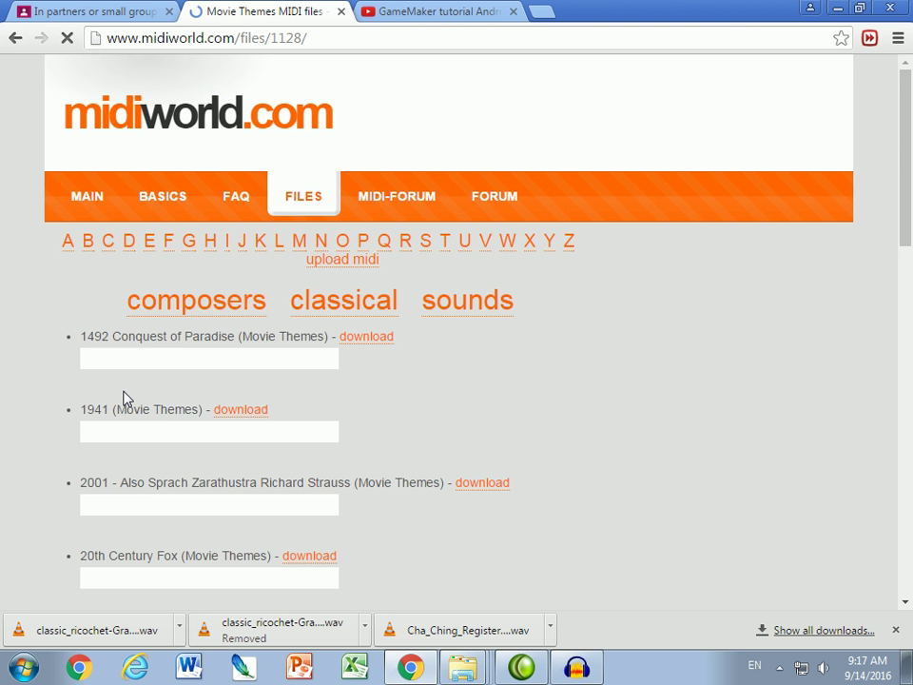
- Find the Batman theme in the Movie Themes list and play a few seconds of its preview
scroll(26, 490, "down", 2)
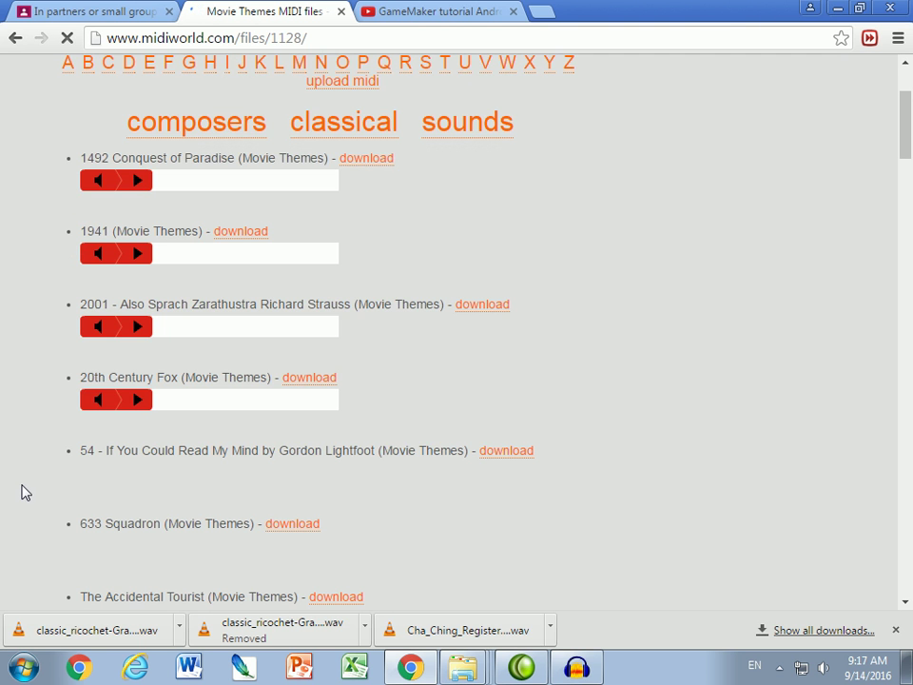
scroll(66, 470, "down", 1)
scroll(49, 471, "down", 12)
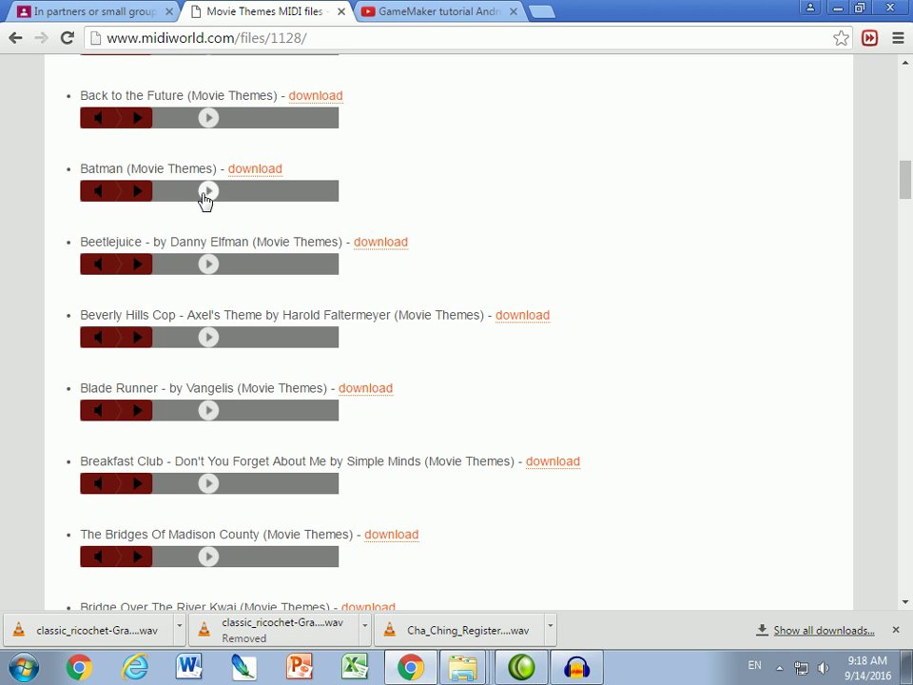
left_click(208, 194)
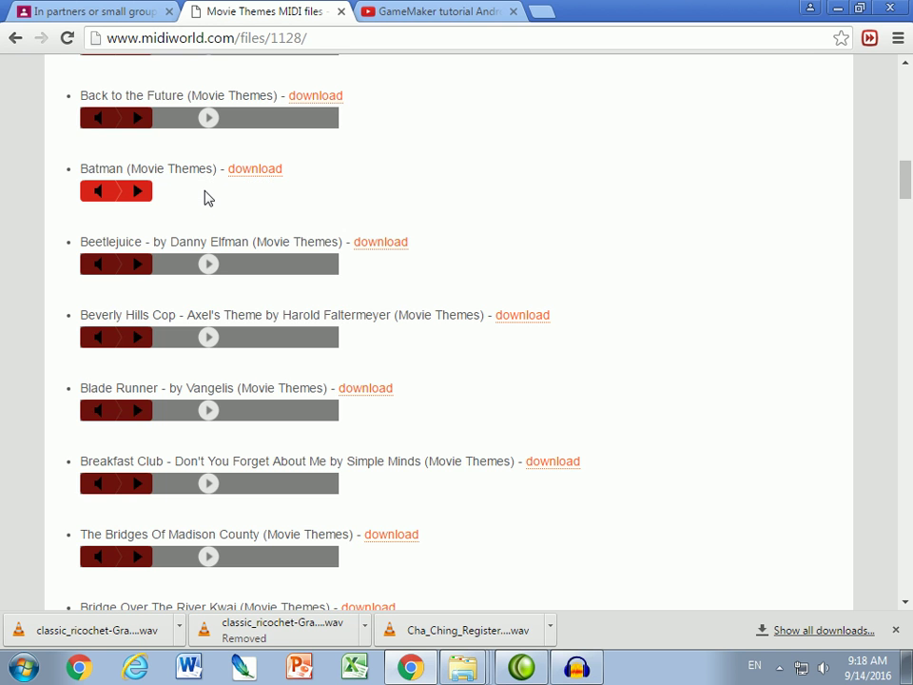
left_click(137, 194)
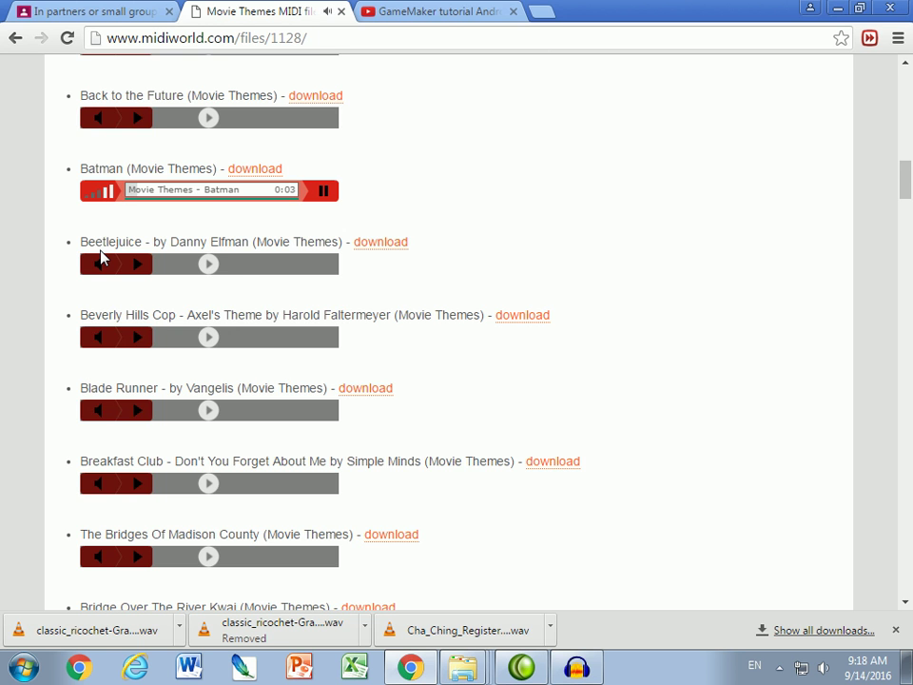
left_click(323, 191)
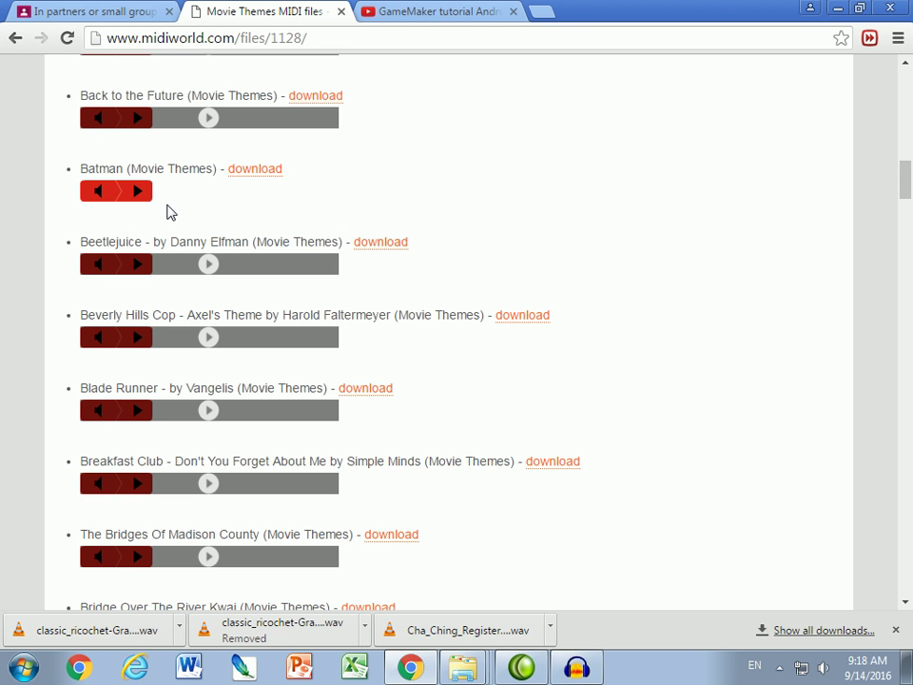
- Download the Batman movie theme MIDI file and show it in its download folder
left_click_drag(166, 38, 140, 38)
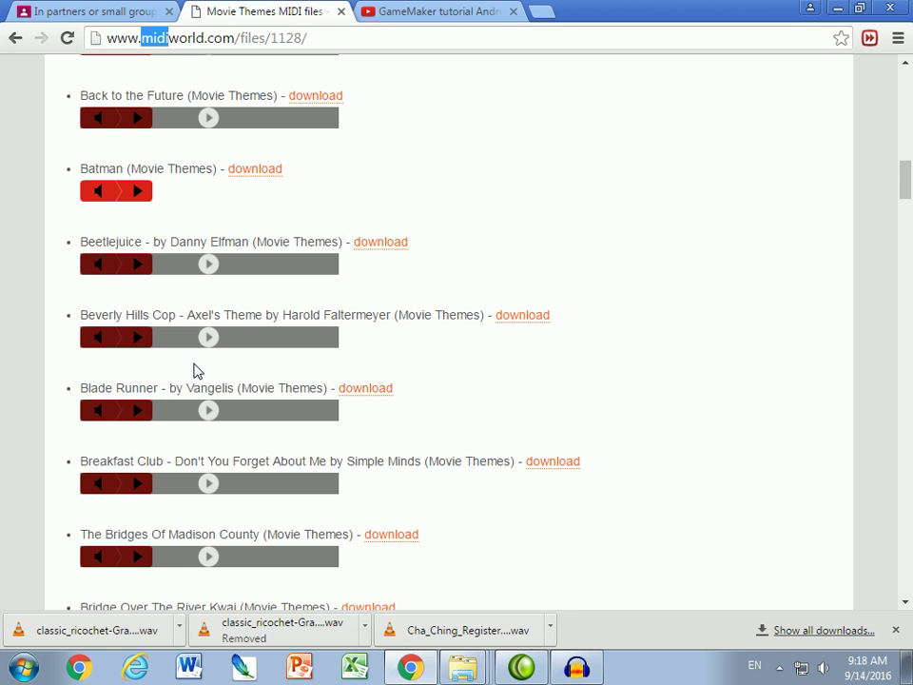
left_click(262, 176)
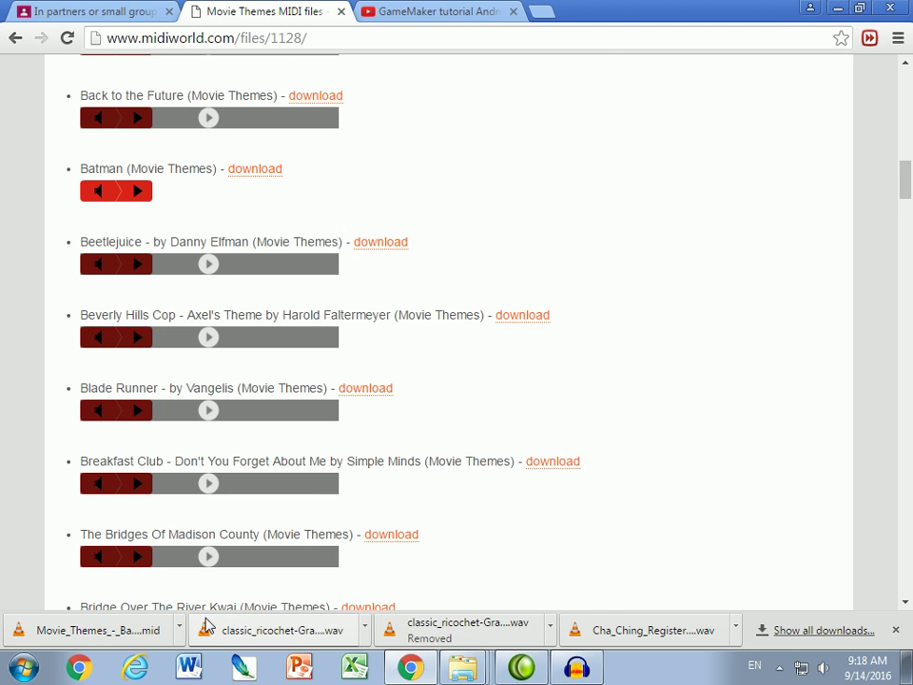
left_click(180, 631)
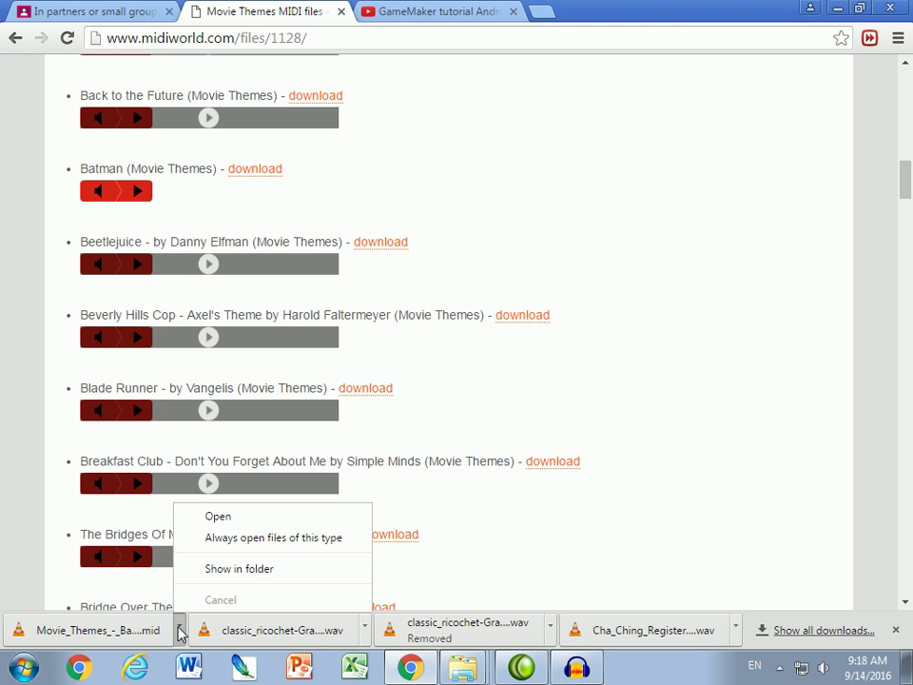
left_click(204, 574)
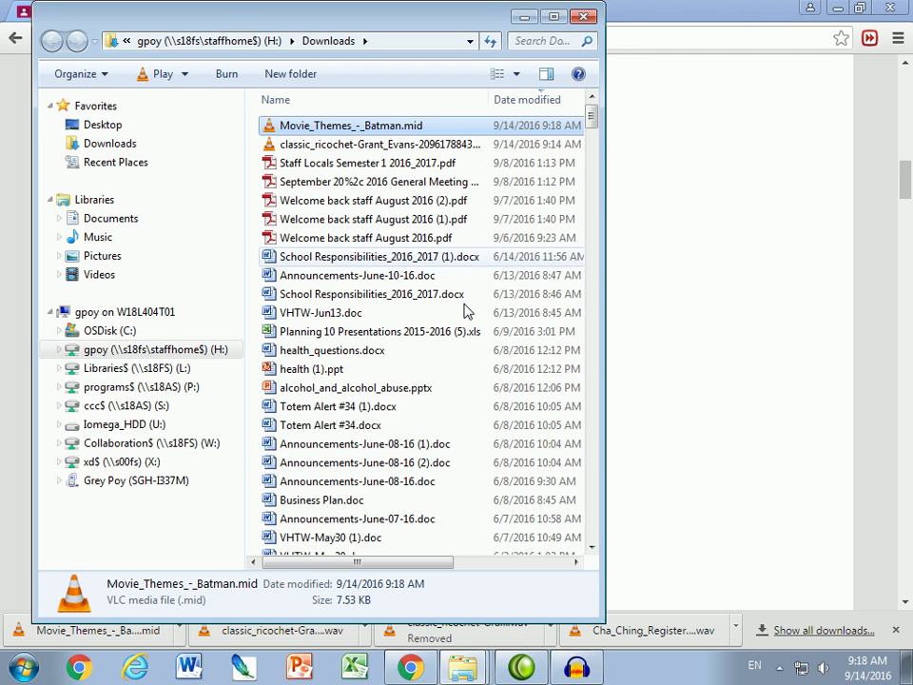
- Copy Movie_Themes_-_Batman.mid from Downloads and paste it into My Documents > AA _2016 > Info Tech 10 > sound effects on the H: drive
right_click(311, 127)
left_click(353, 426)
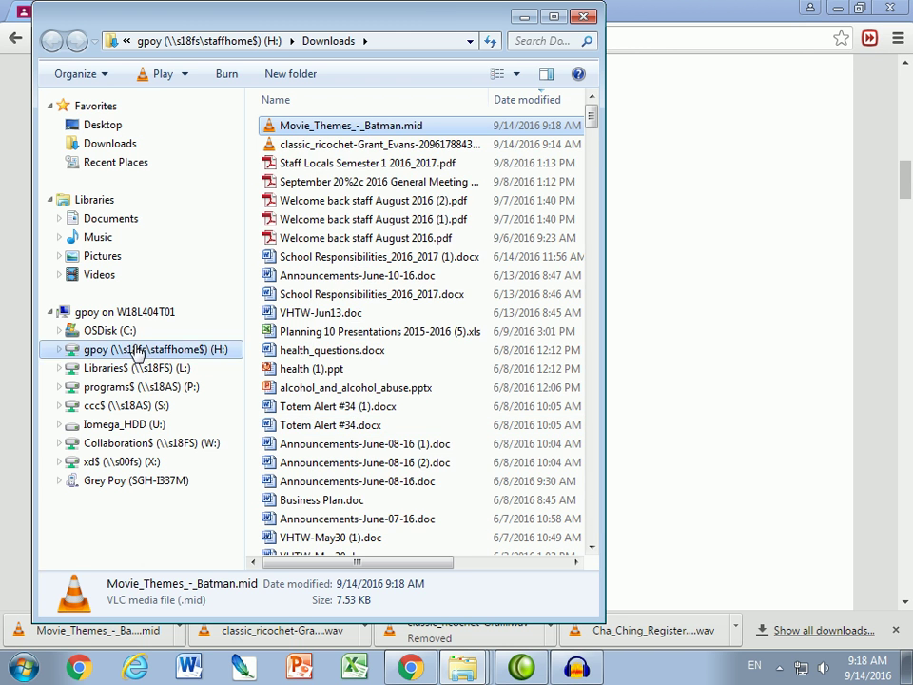
left_click(112, 352)
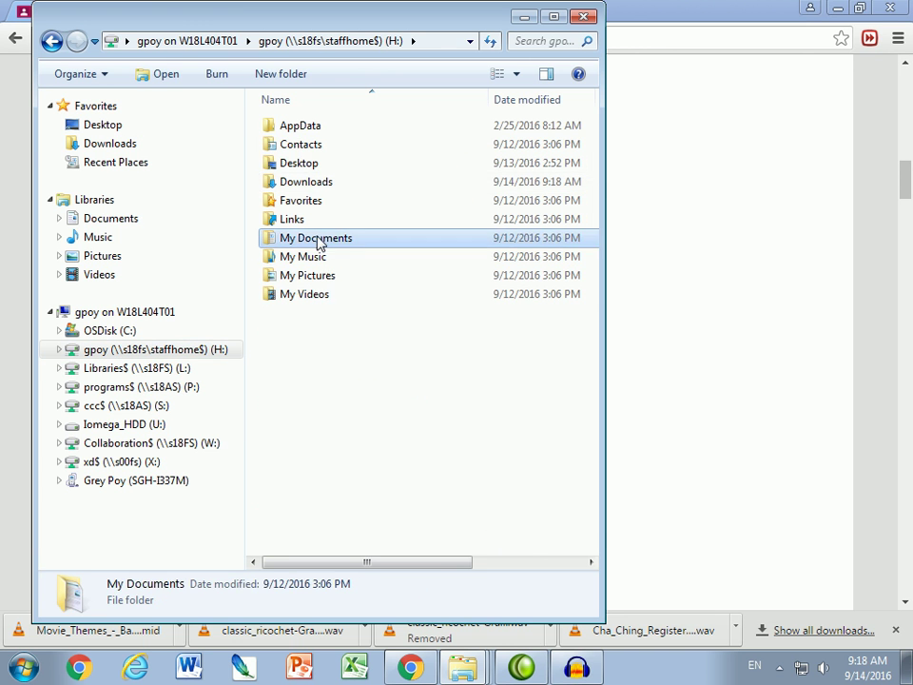
double_click(345, 238)
double_click(296, 163)
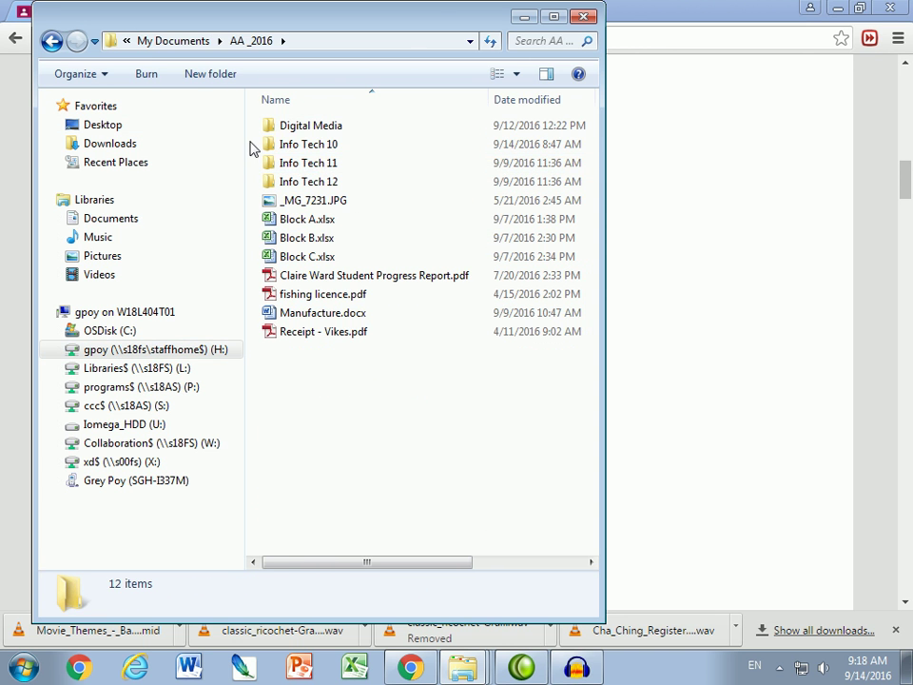
double_click(309, 149)
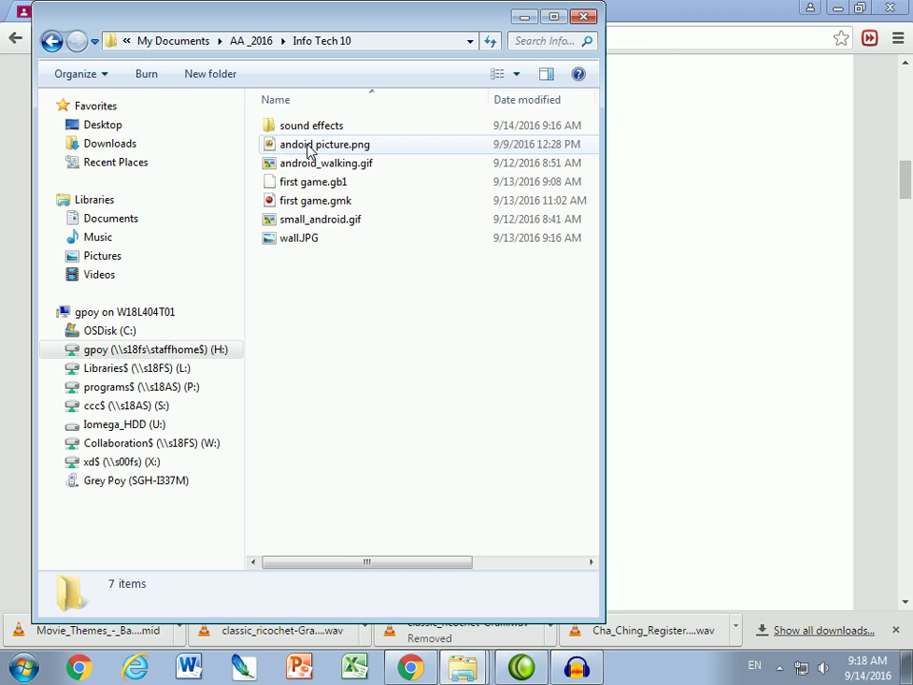
double_click(297, 131)
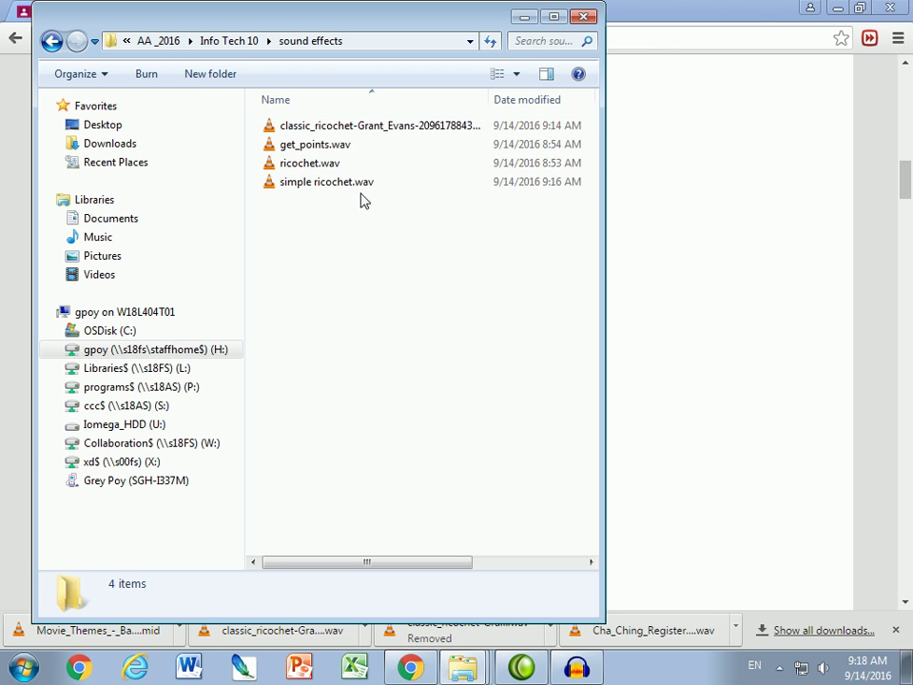
right_click(299, 255)
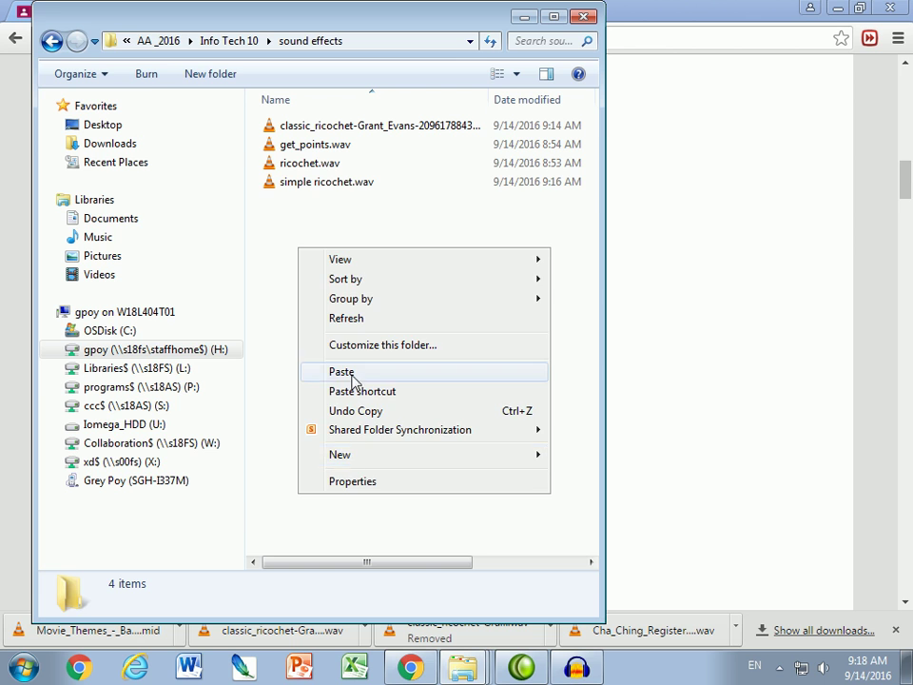